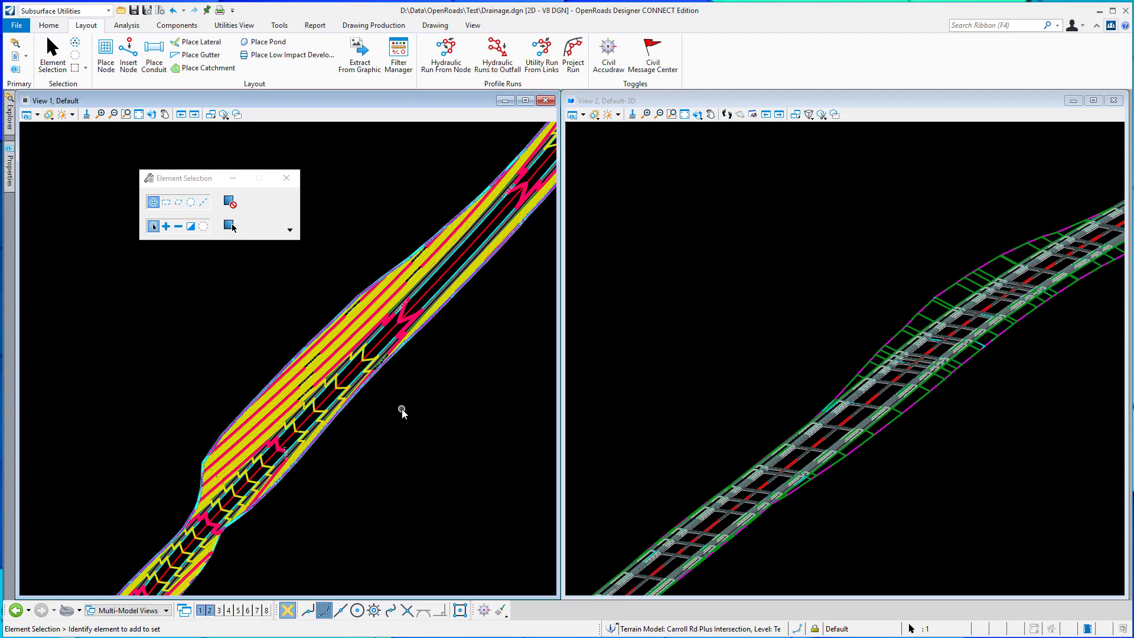
Step: Launch Place Node and choose the Inlet Generic Combo feature definition for CB- catch basins
click(106, 54)
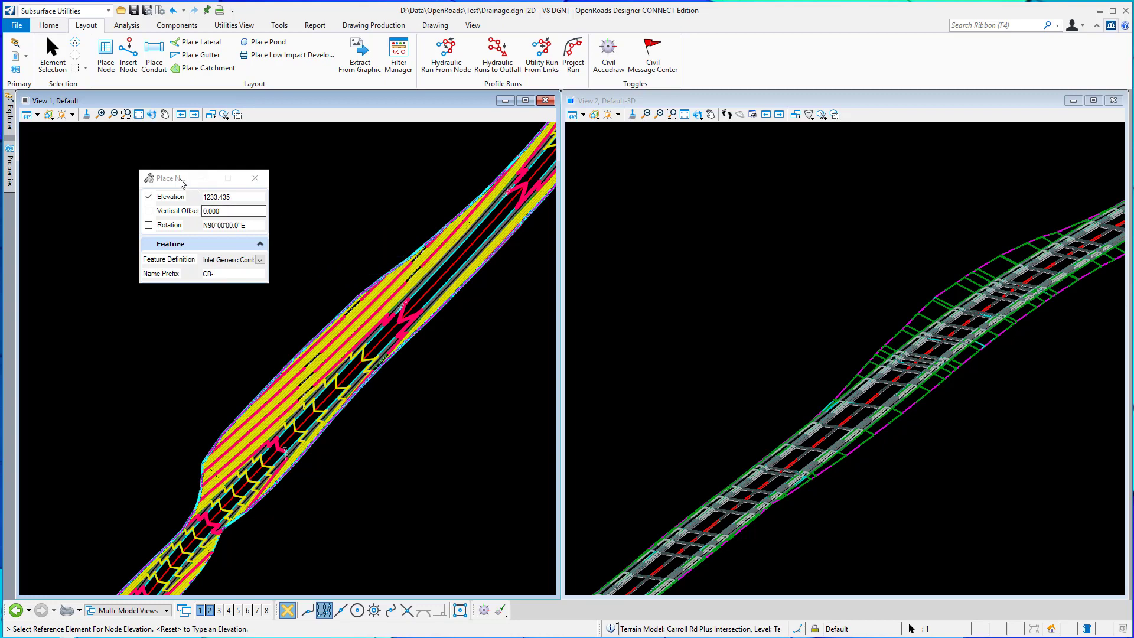
drag(180, 180, 205, 181)
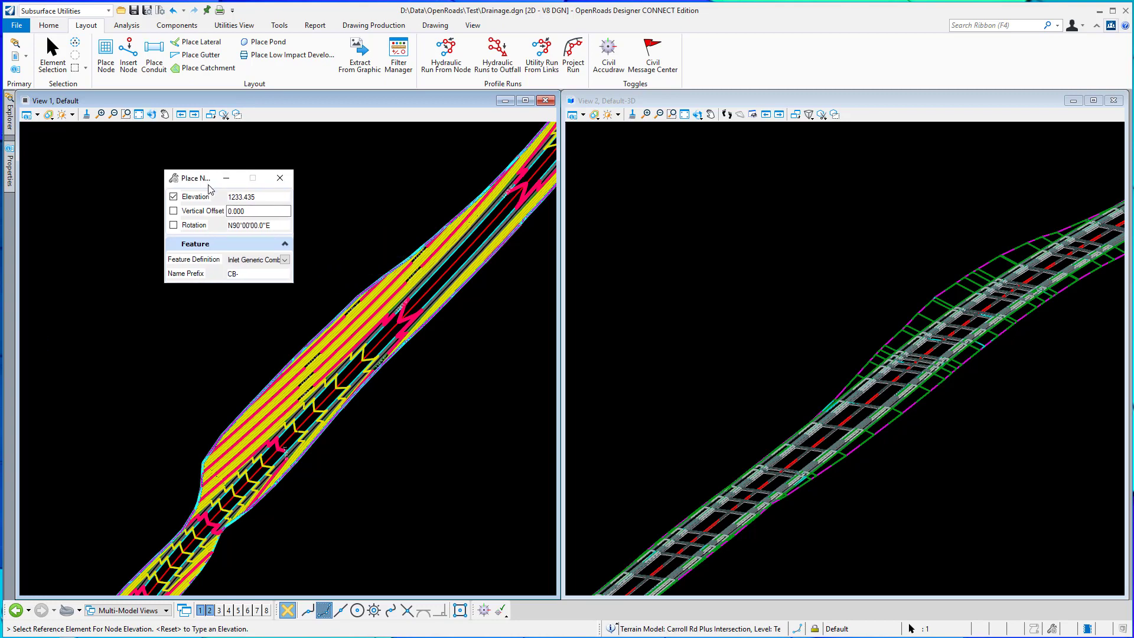
click(287, 263)
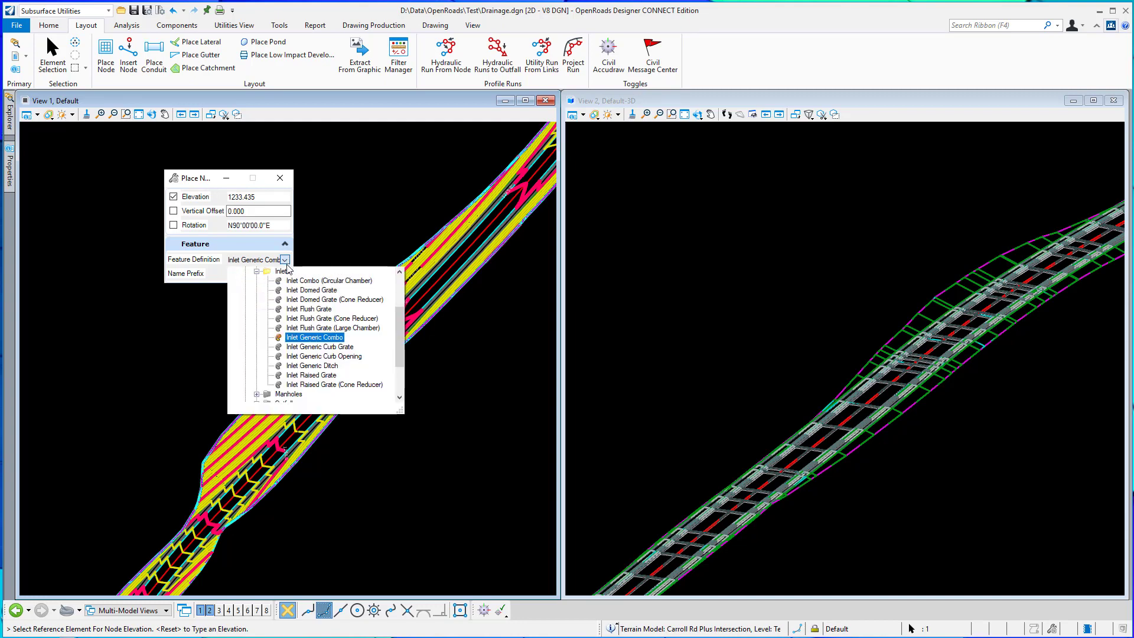
click(310, 336)
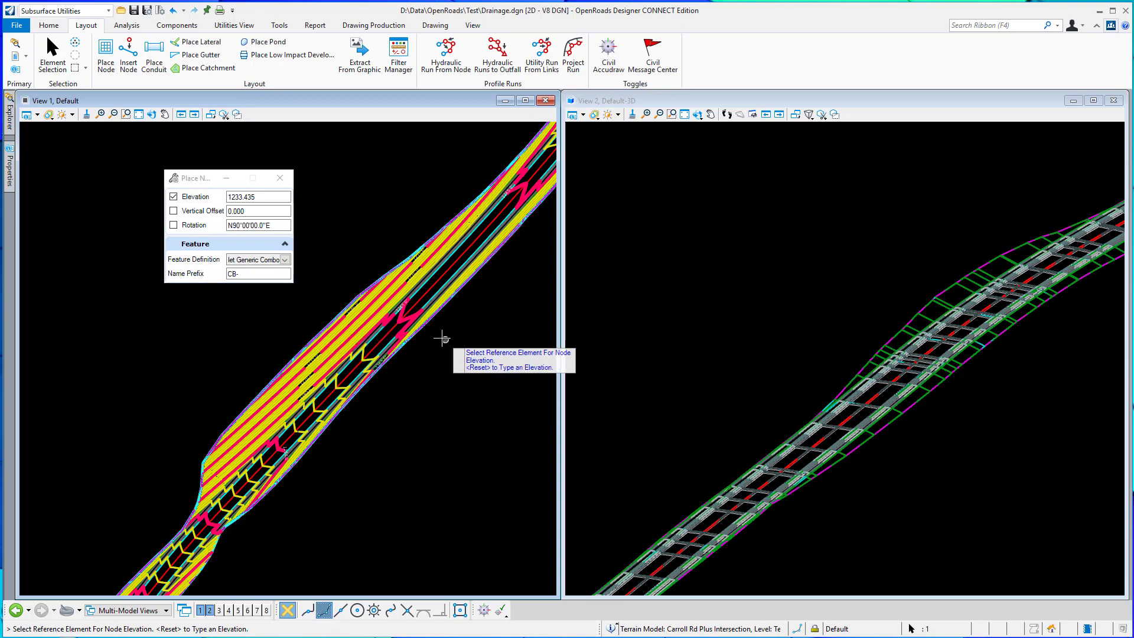
Step: Take elevation from the terrain and place a catch basin on the flow line with Near snap
click(384, 308)
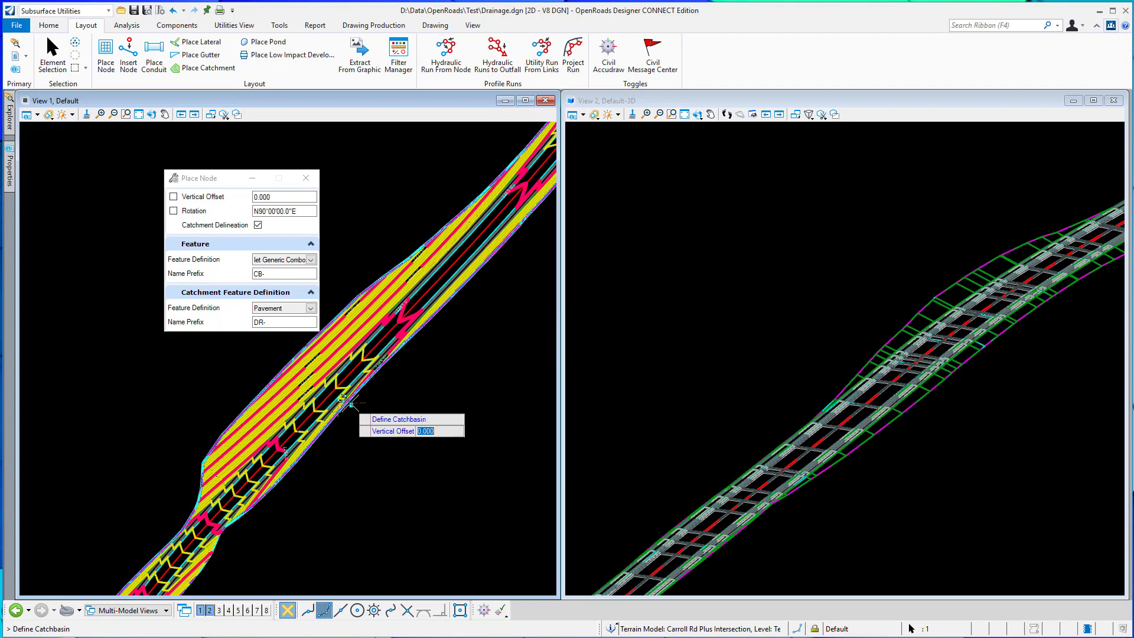
scroll(343, 378, up, 3)
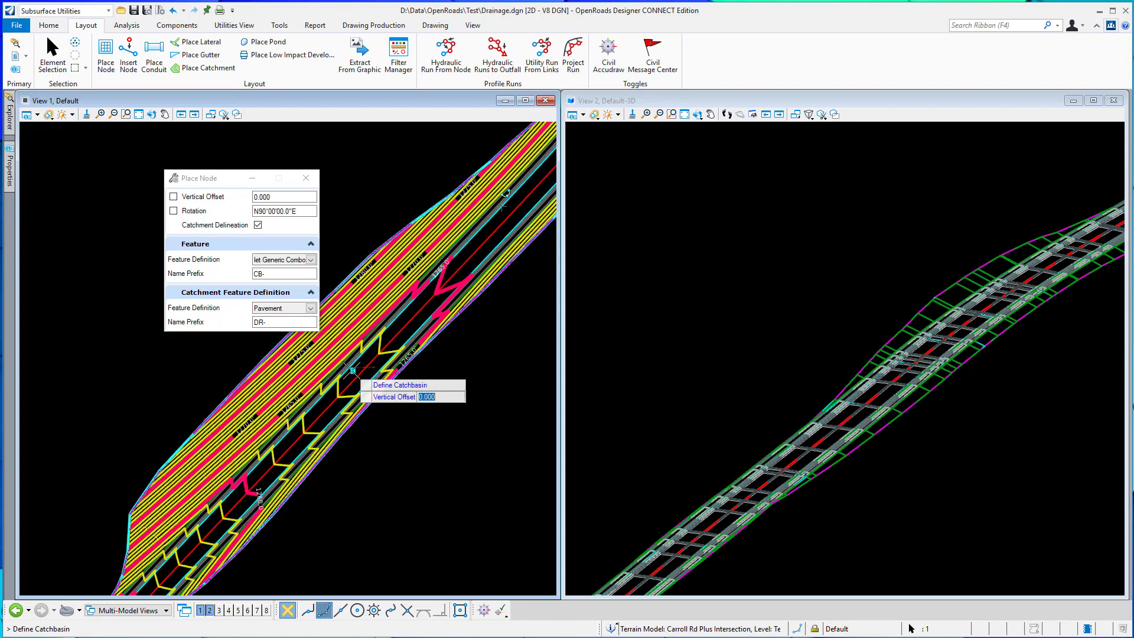
scroll(353, 369, up, 2)
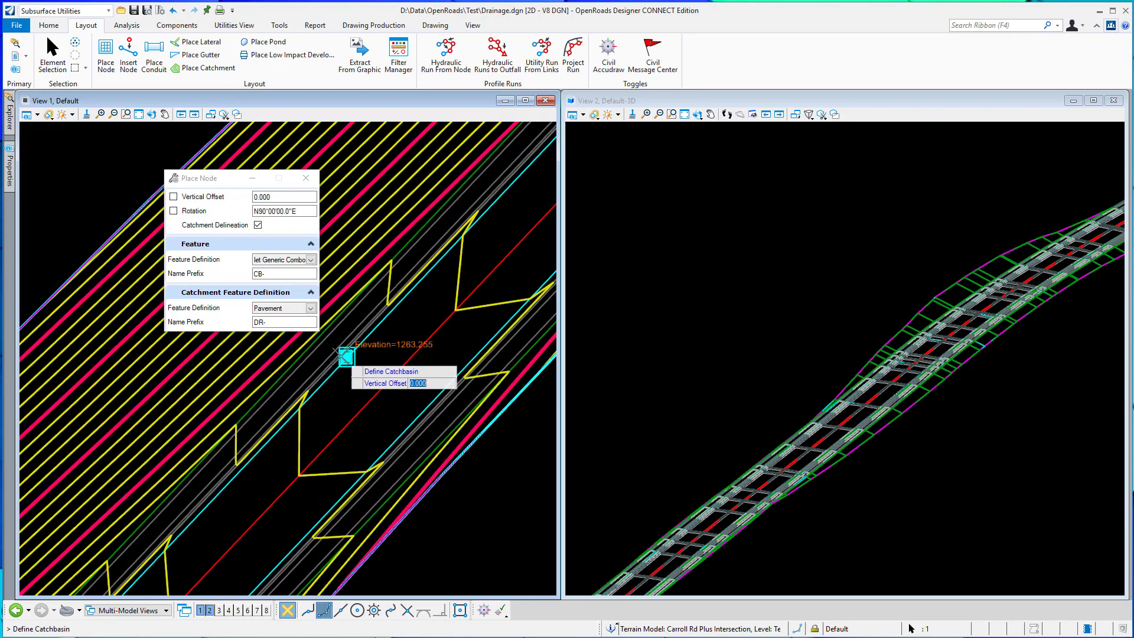
scroll(368, 370, up, 2)
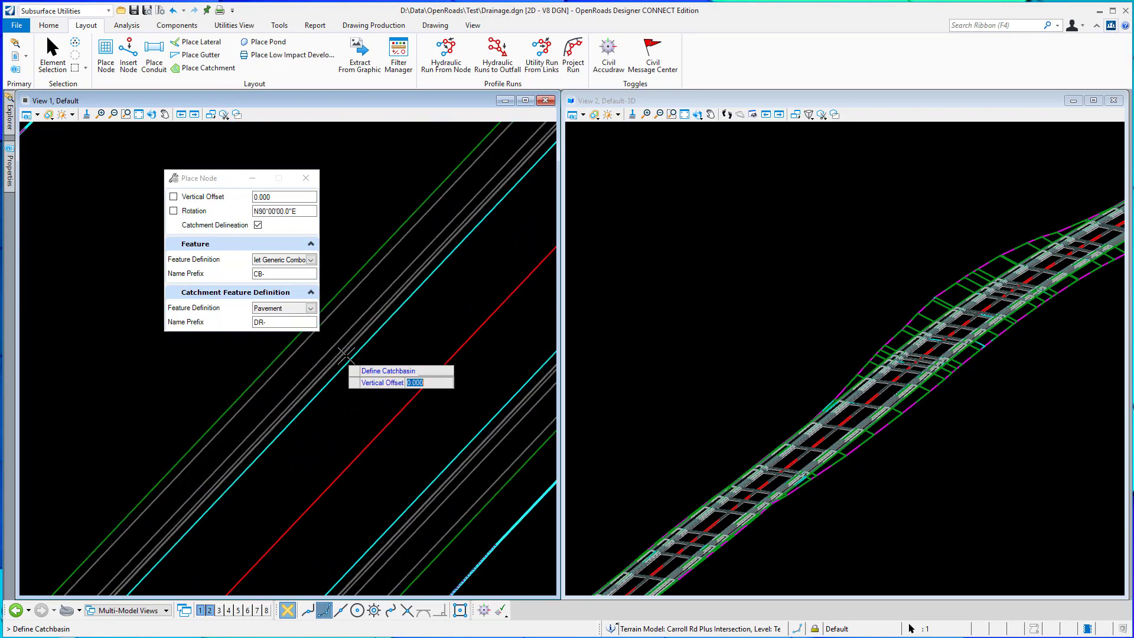
click(315, 613)
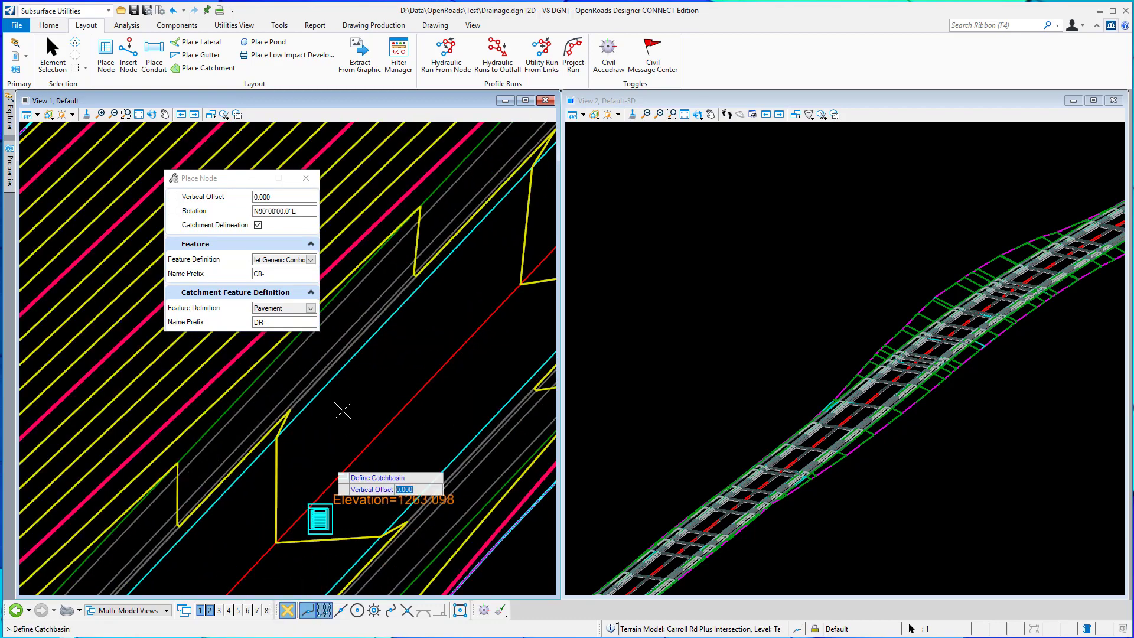
click(336, 365)
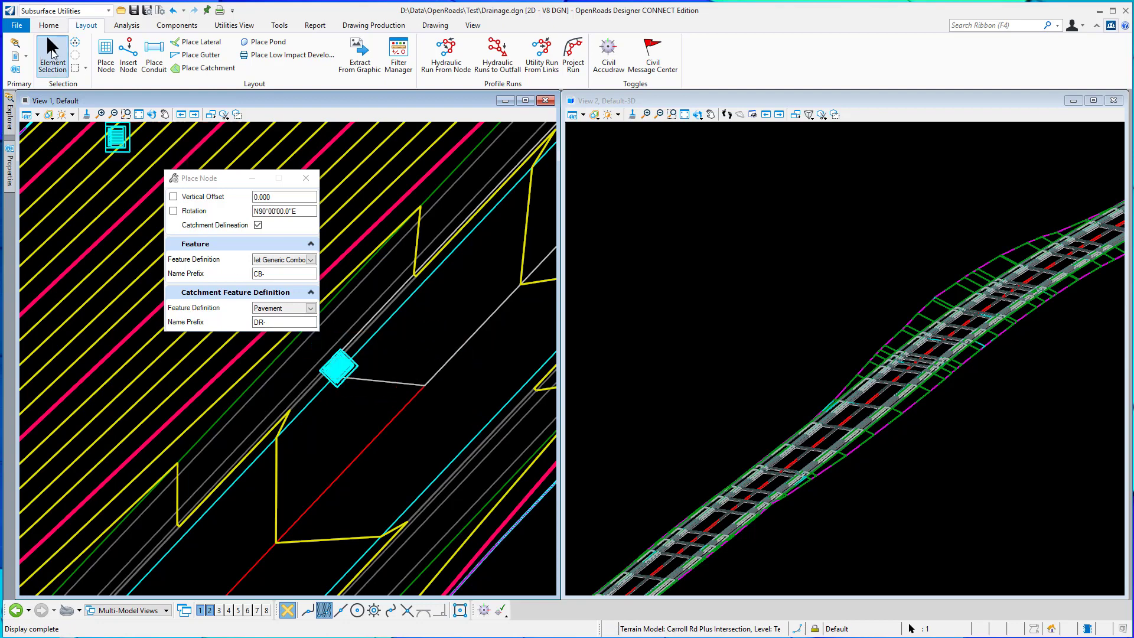
Step: Turn the terrain's major and minor contours off and zoom to the next inlet location
click(53, 51)
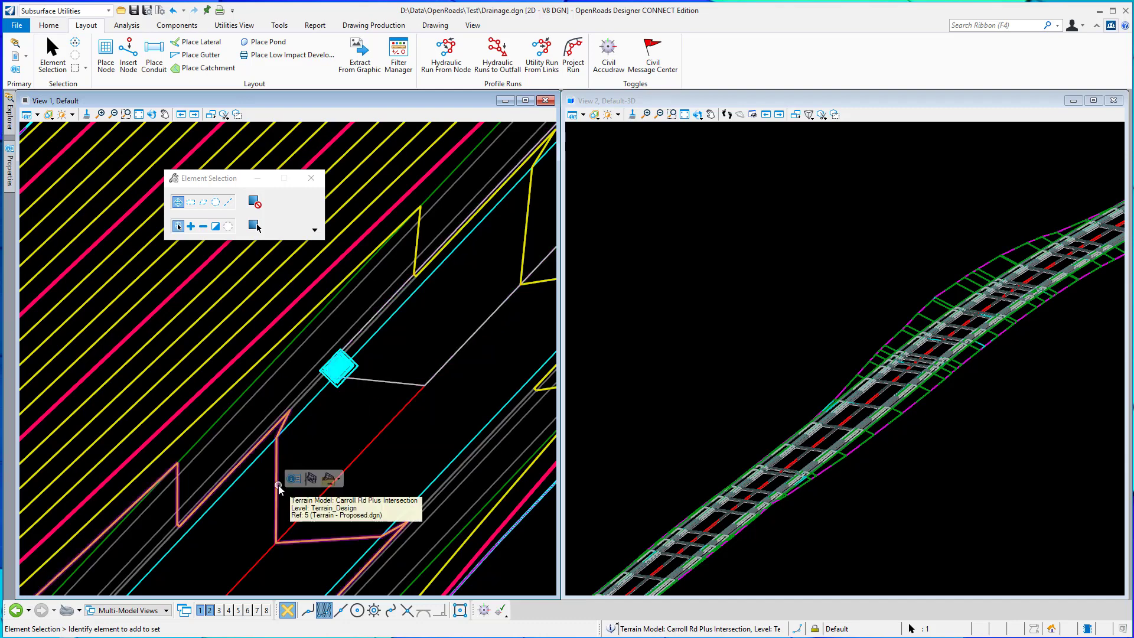
mouse_move(335, 467)
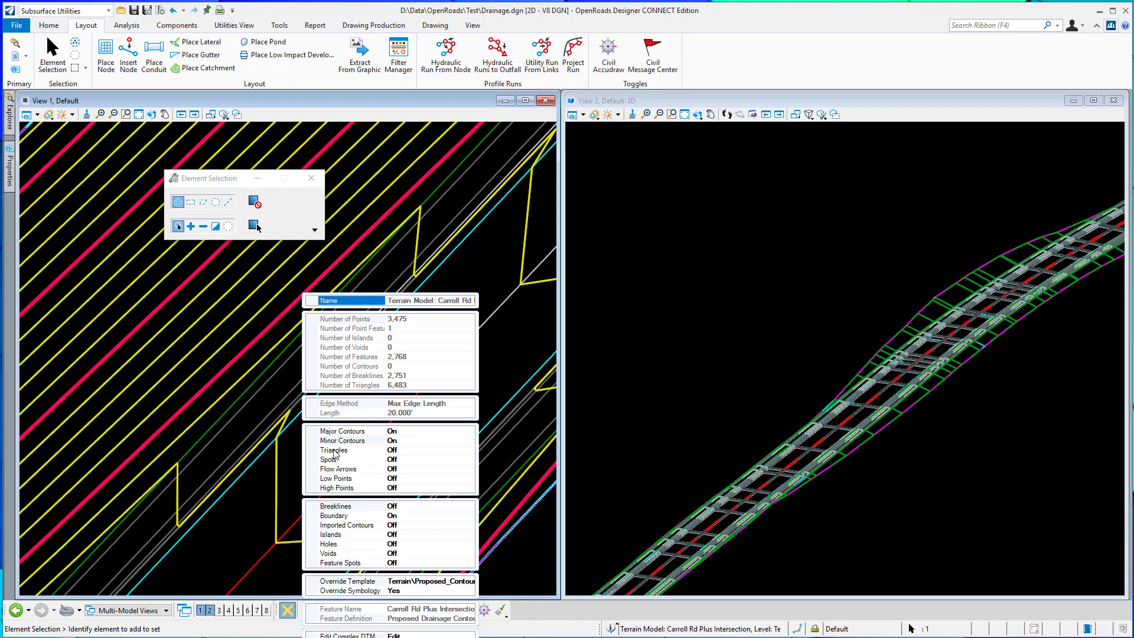
click(342, 443)
double_click(344, 431)
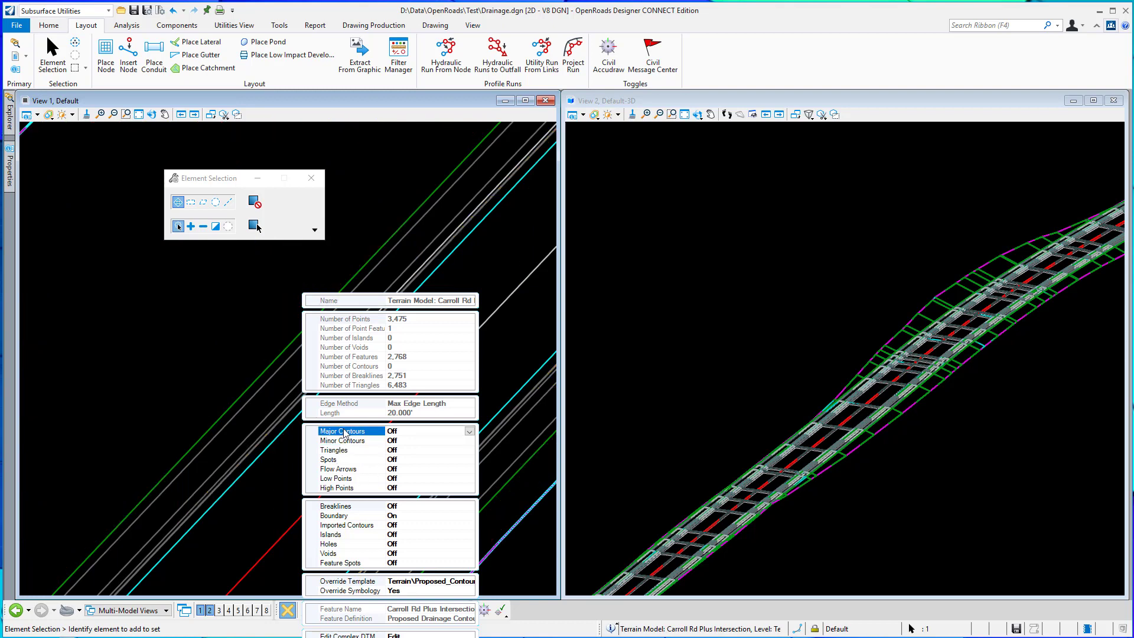
scroll(313, 371, down, 5)
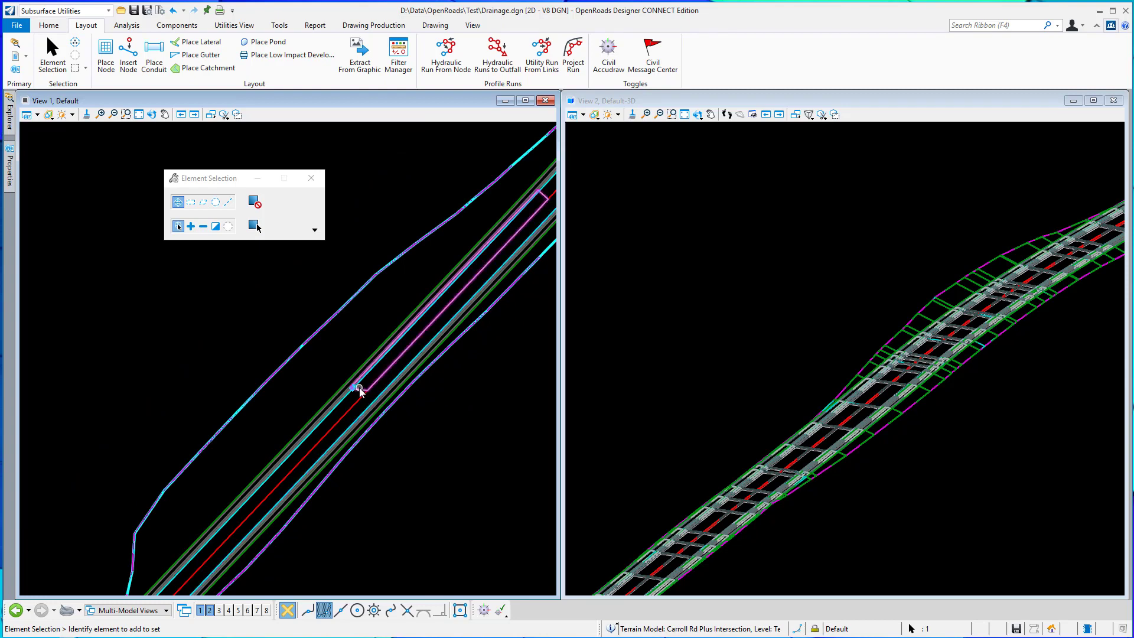
scroll(430, 392, down, 1)
scroll(430, 390, down, 3)
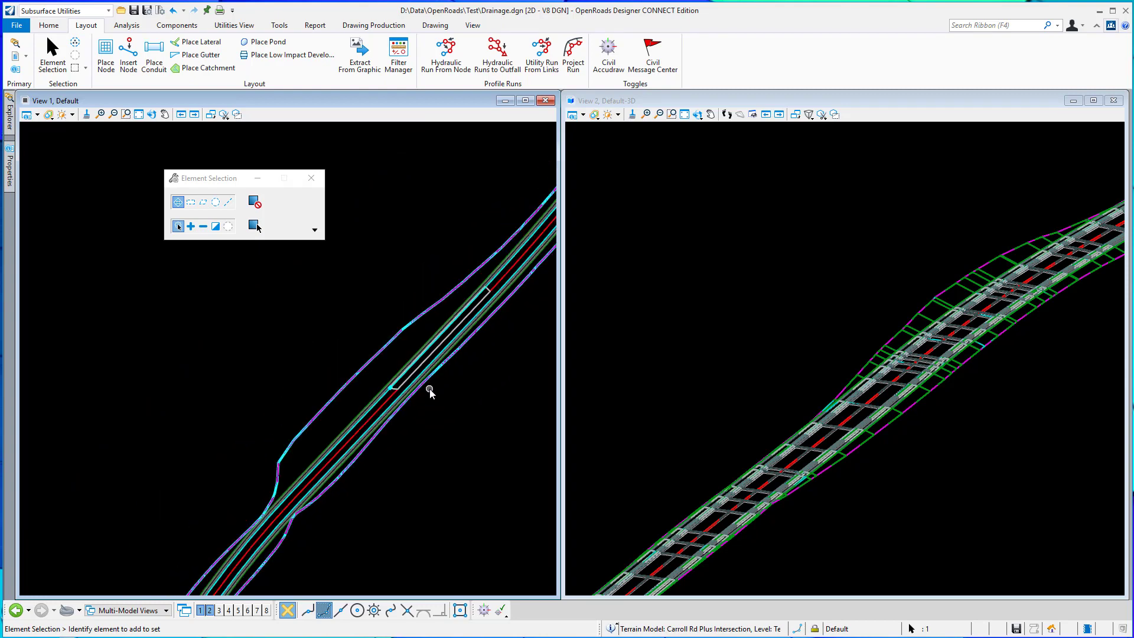
scroll(430, 393, up, 1)
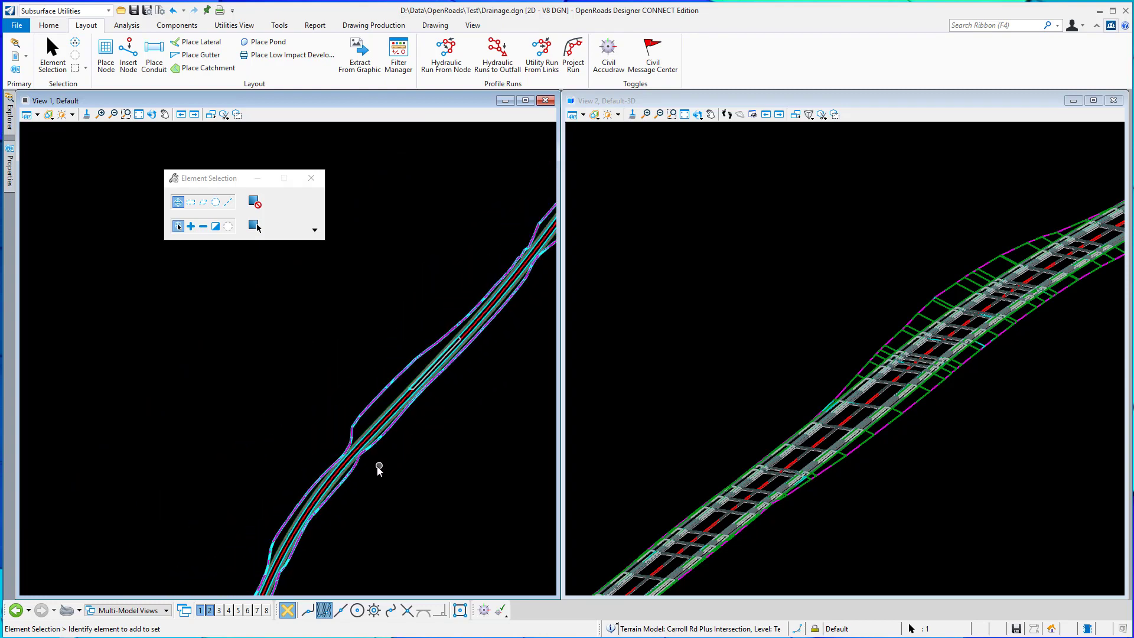
scroll(374, 418, up, 2)
scroll(340, 447, up, 4)
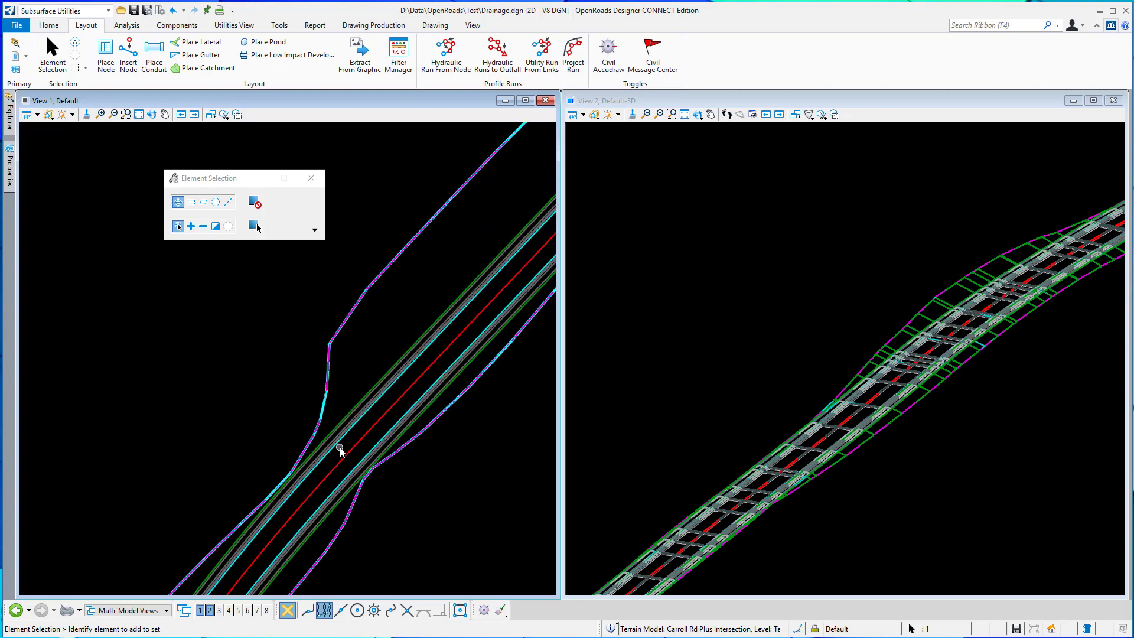
scroll(341, 448, up, 2)
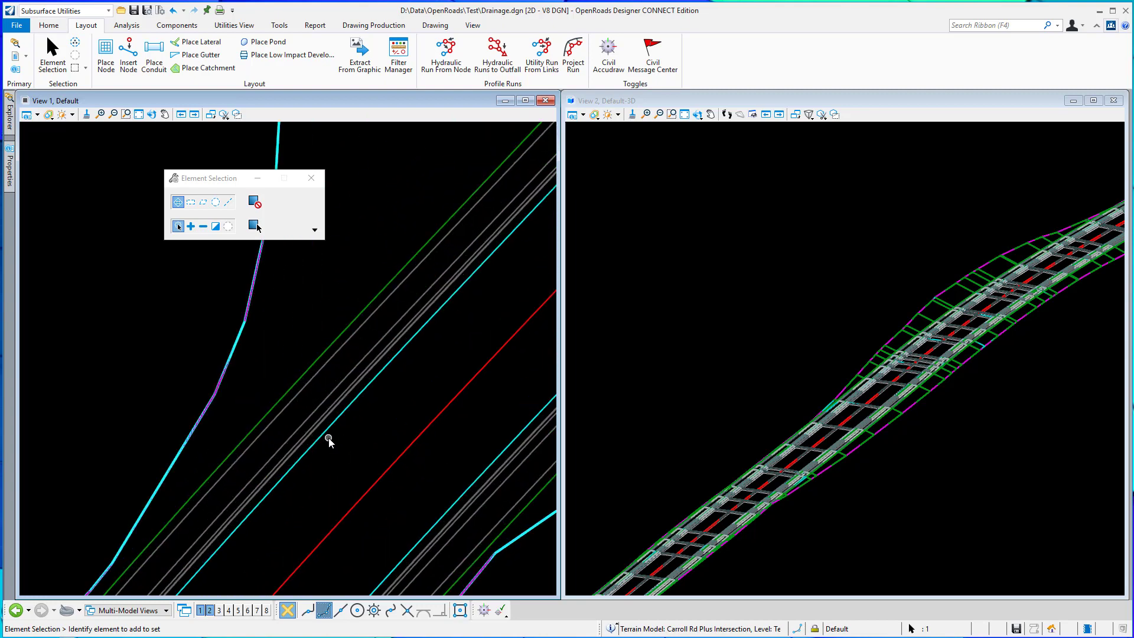
scroll(329, 442, up, 1)
Step: Place a second rotated catch basin on the road edge, creating catchment DR-2 (0.100 acres)
click(104, 53)
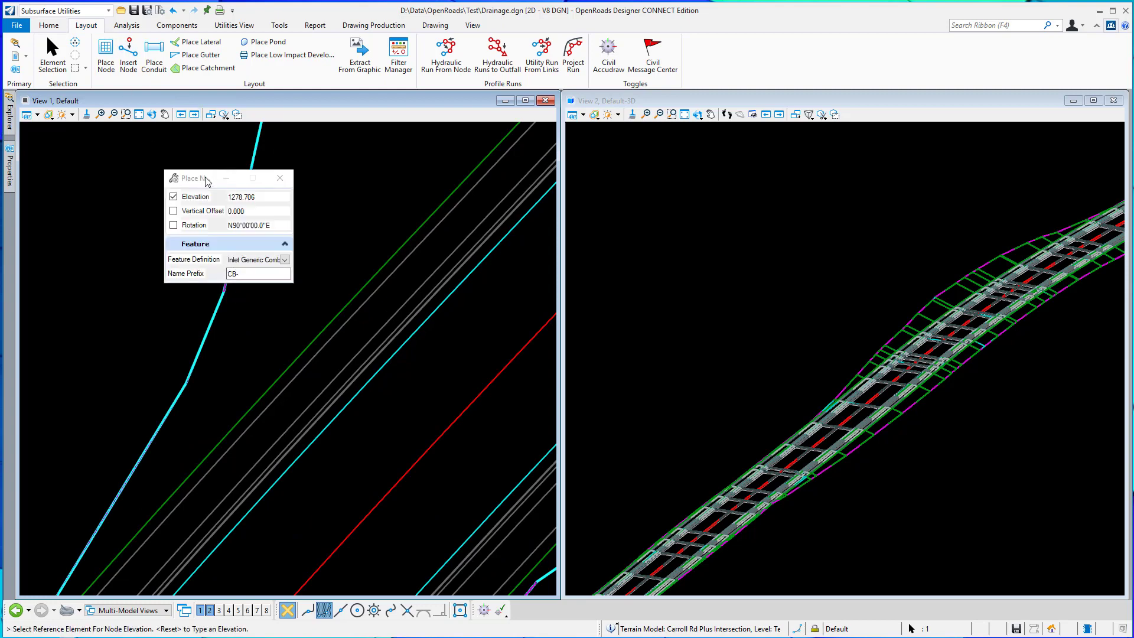
drag(207, 180, 294, 176)
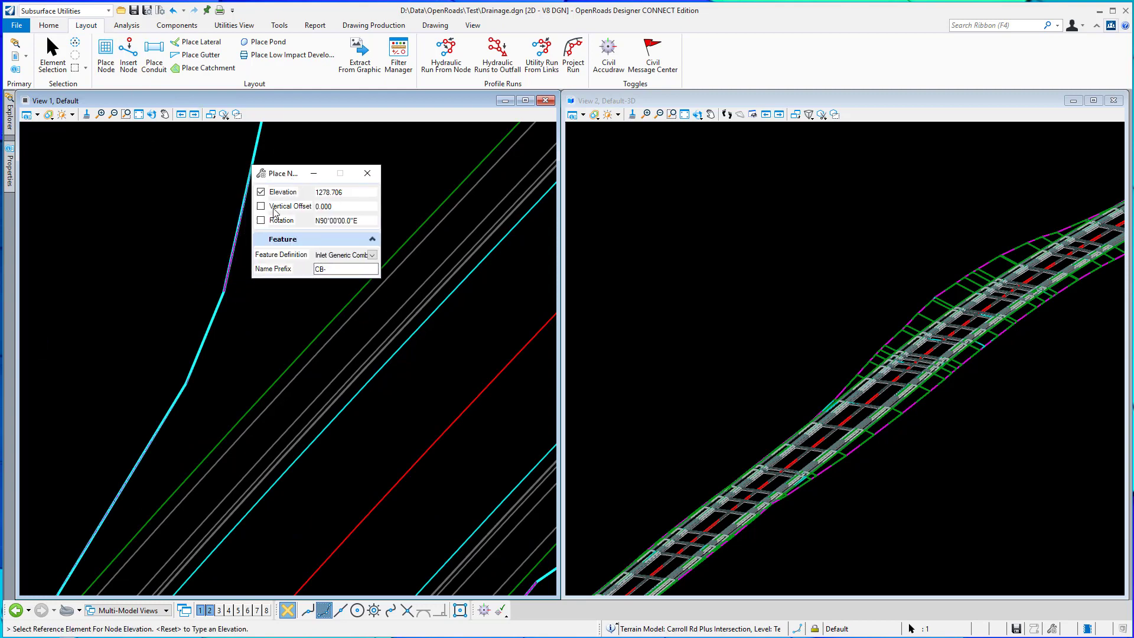
click(228, 276)
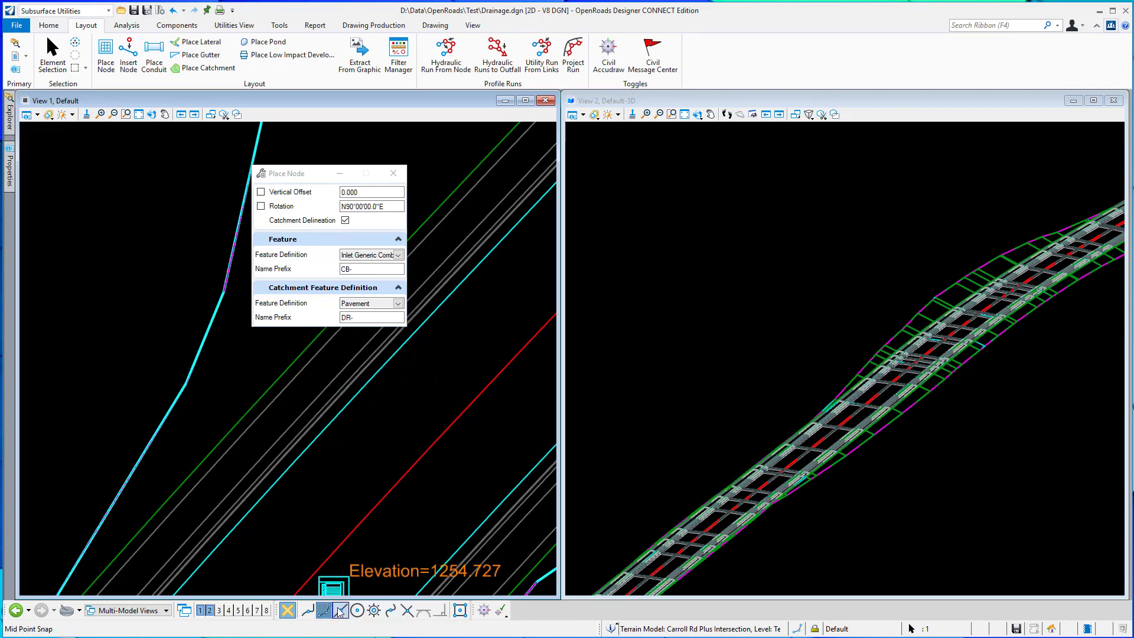
click(312, 611)
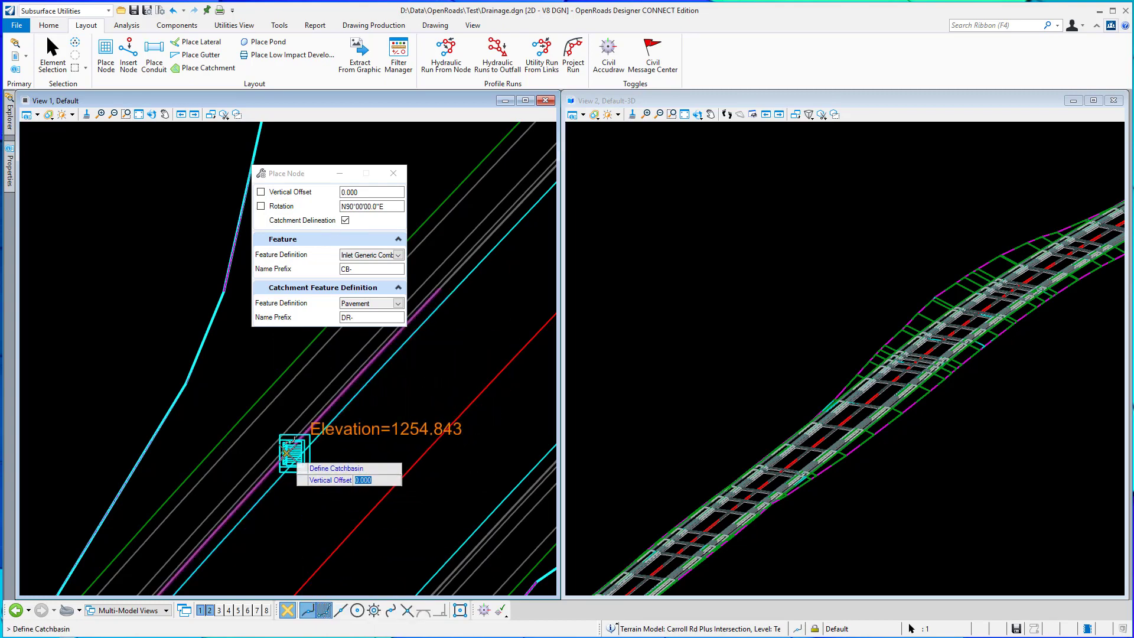
click(290, 454)
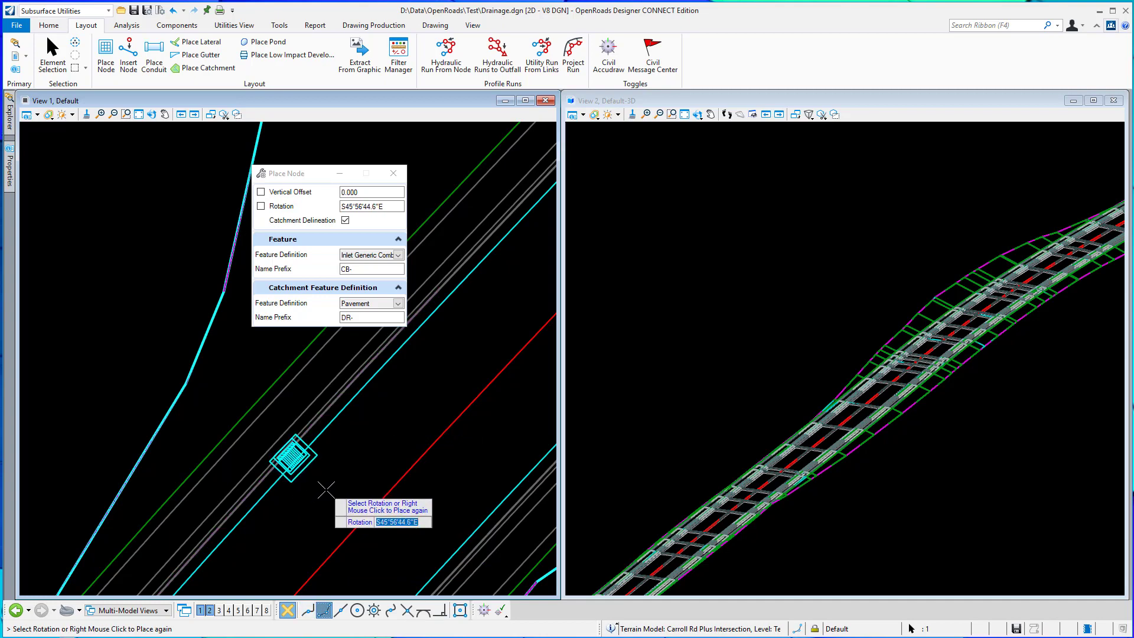
click(326, 489)
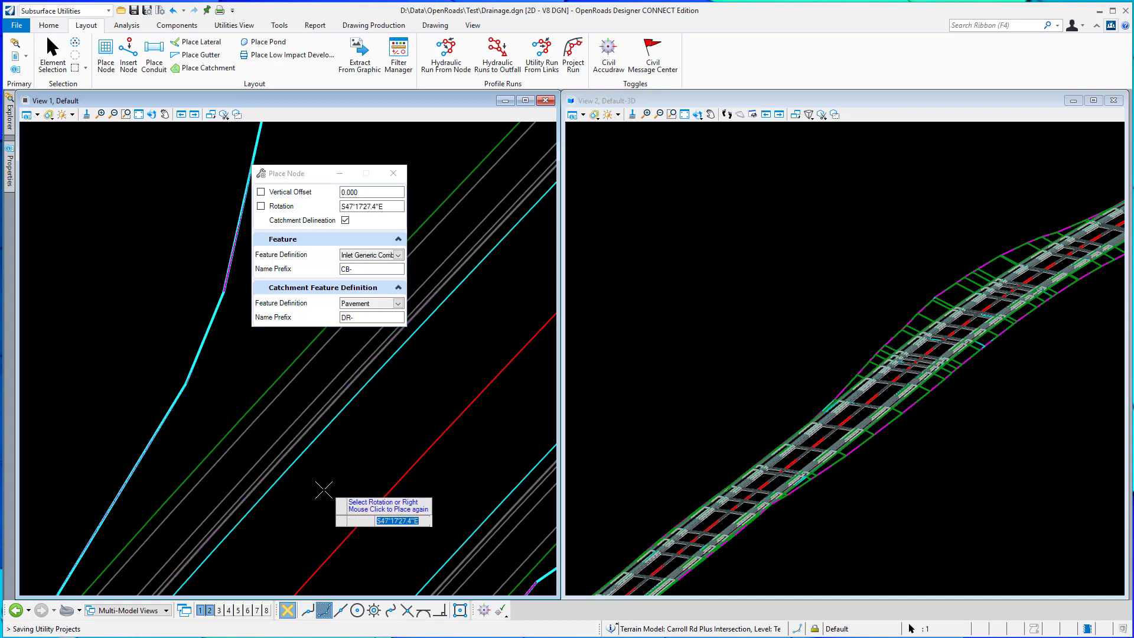
scroll(307, 509, down, 3)
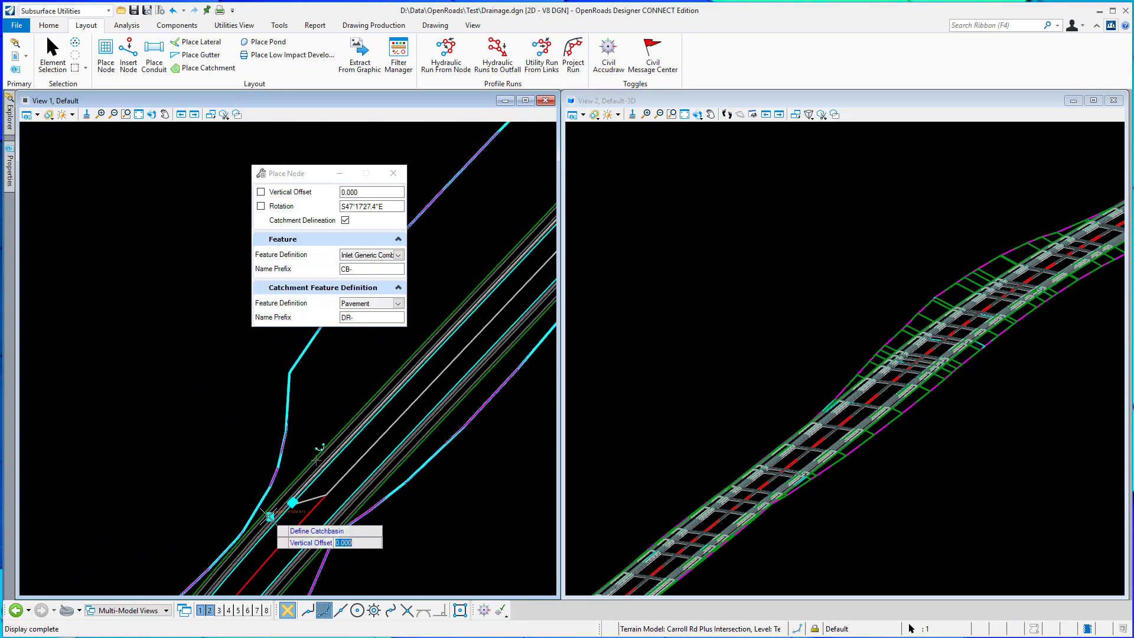
click(318, 459)
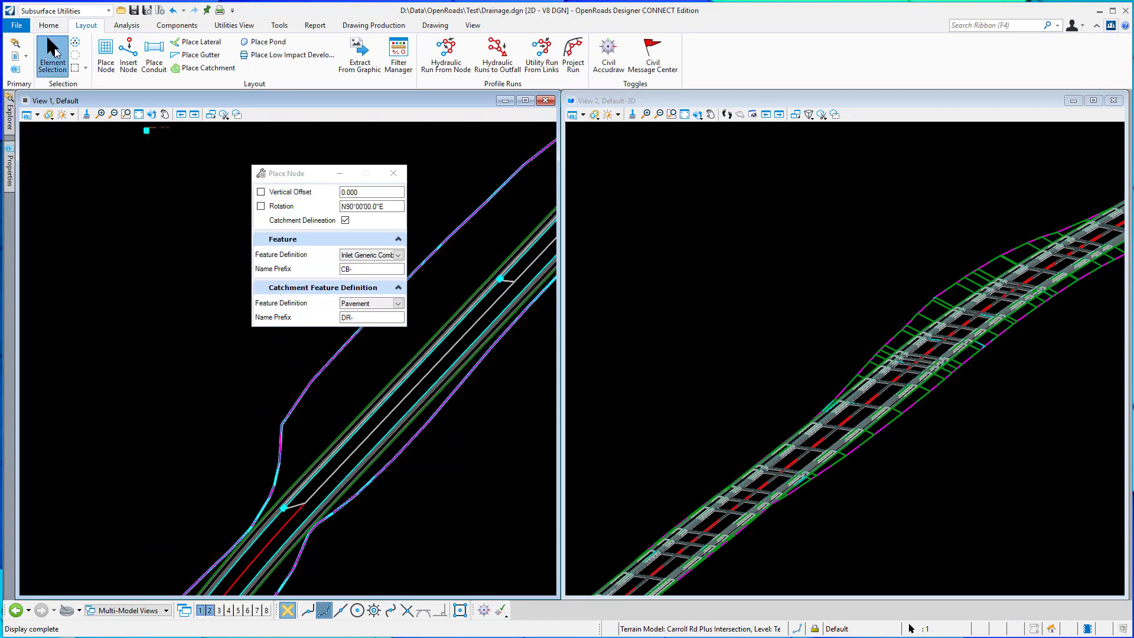
Step: Return to Element Selection and zoom around the corridor
click(54, 58)
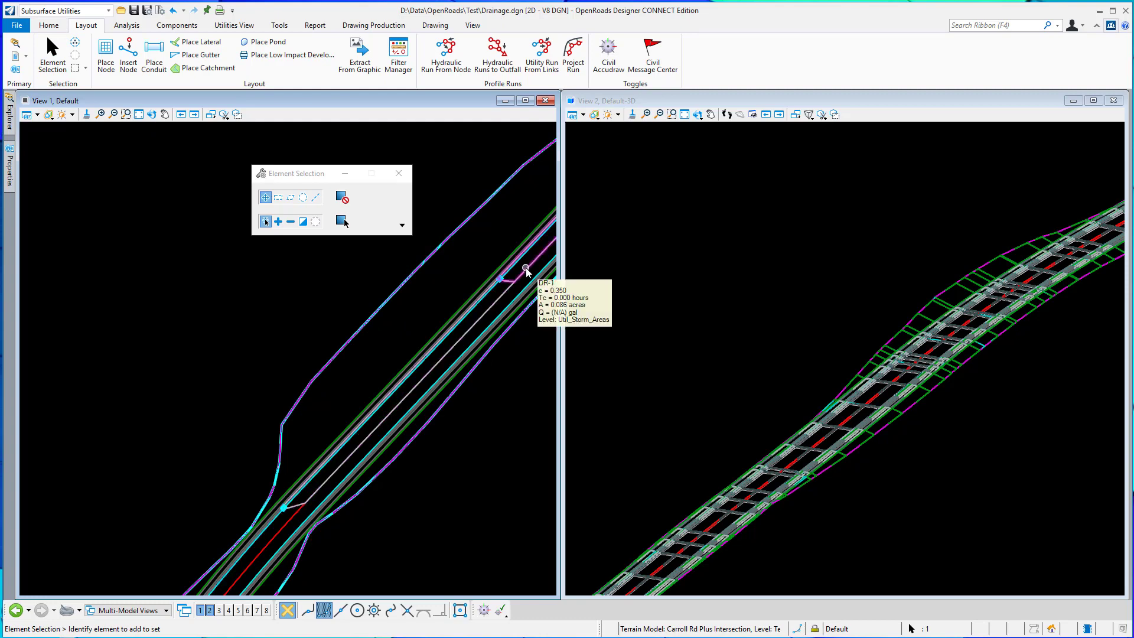
scroll(358, 408, down, 4)
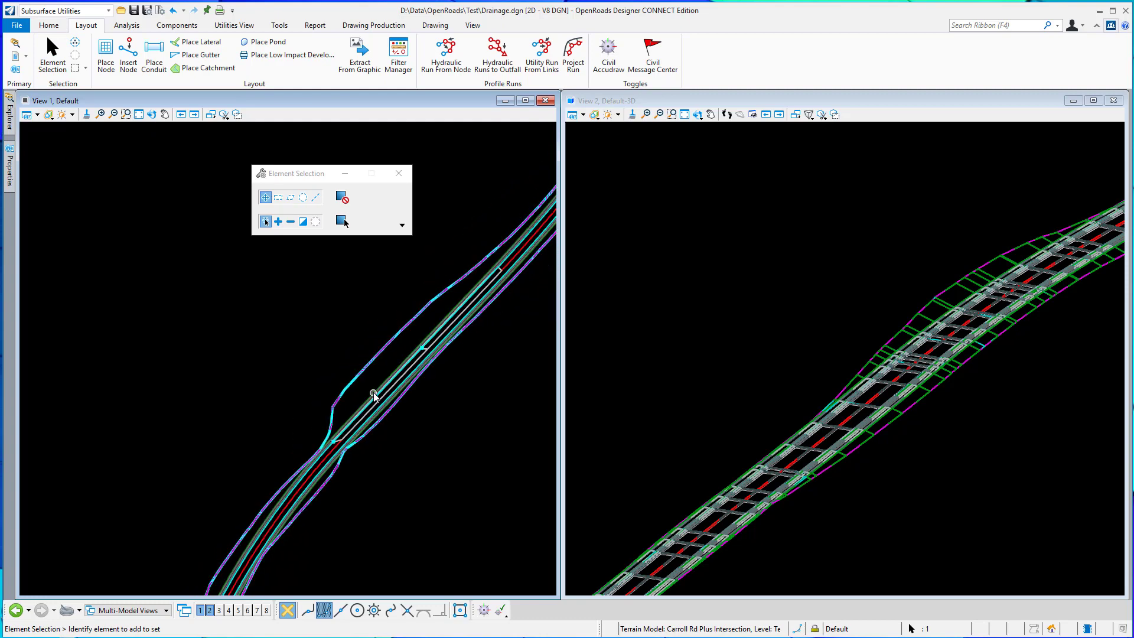
scroll(375, 388, down, 3)
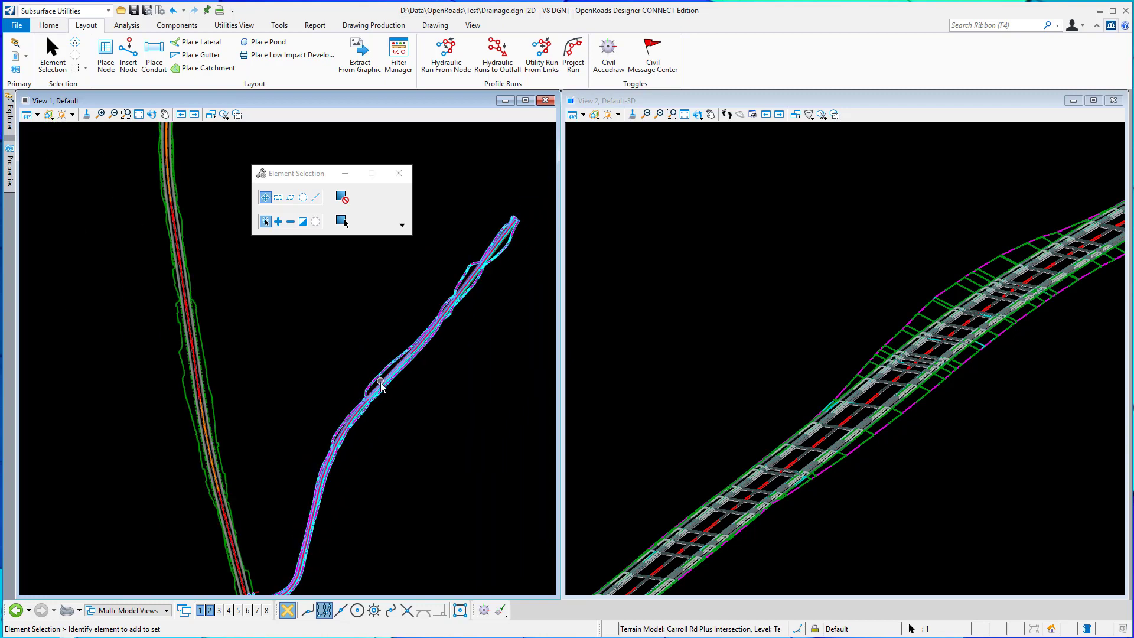
scroll(301, 534, up, 5)
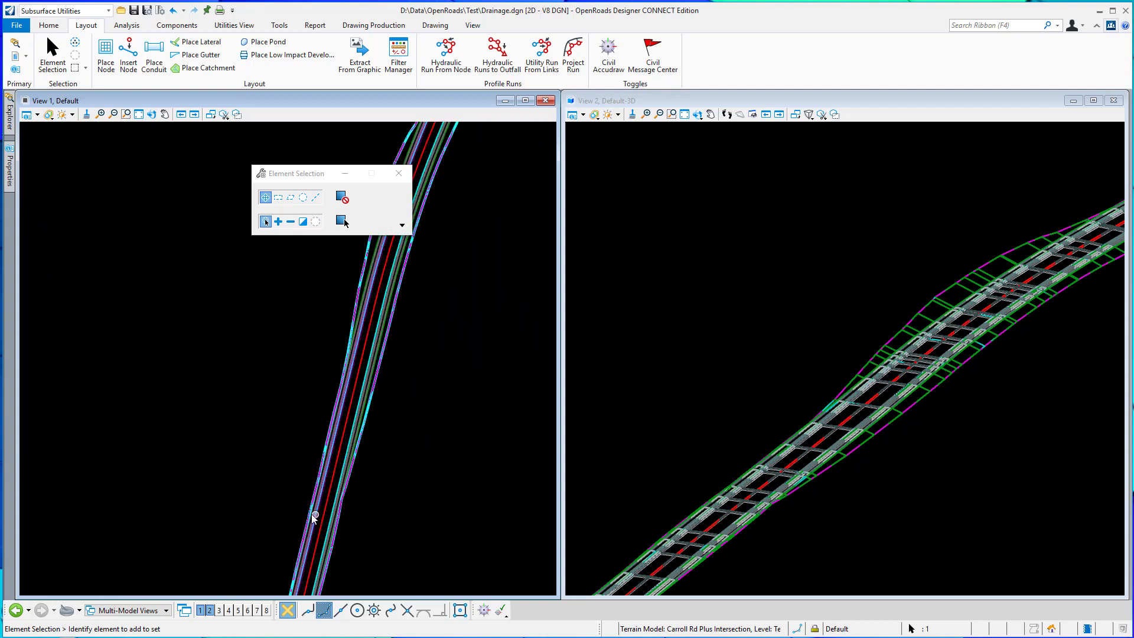
scroll(301, 496, up, 1)
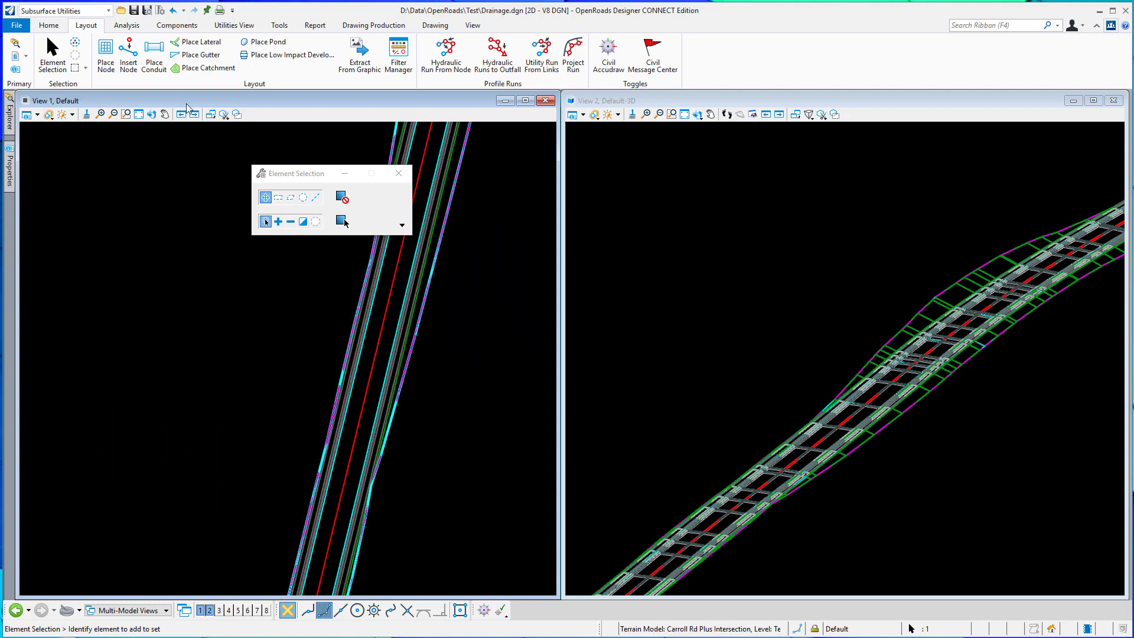
Step: Place a third catch basin on the road edge, terrain-elevated and rotated S75°15'08.4"E
click(105, 55)
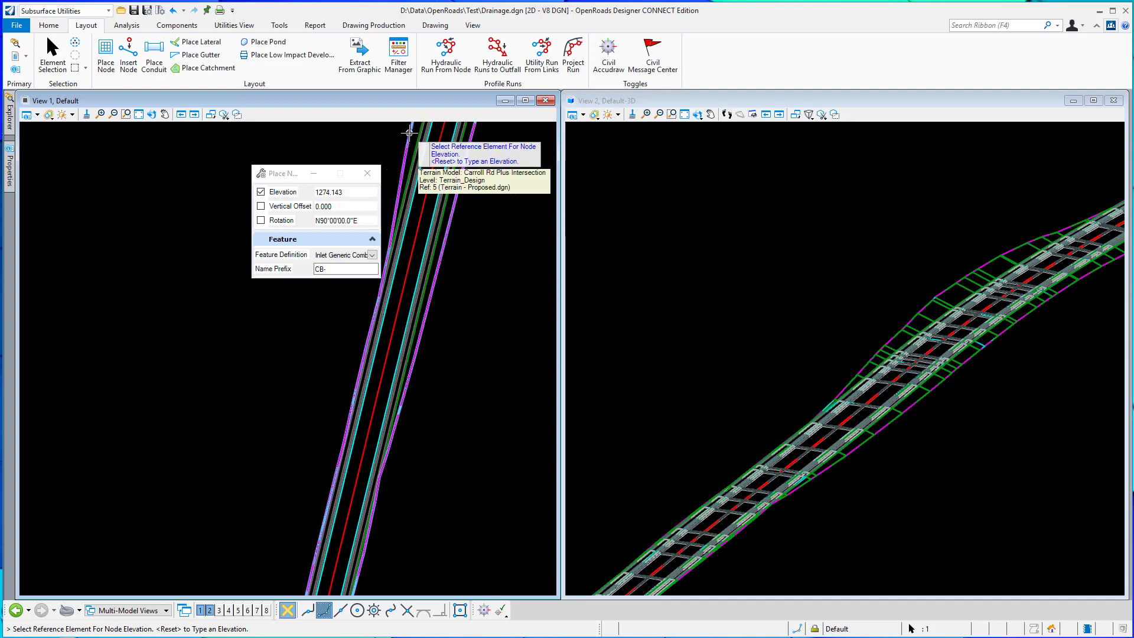
click(410, 133)
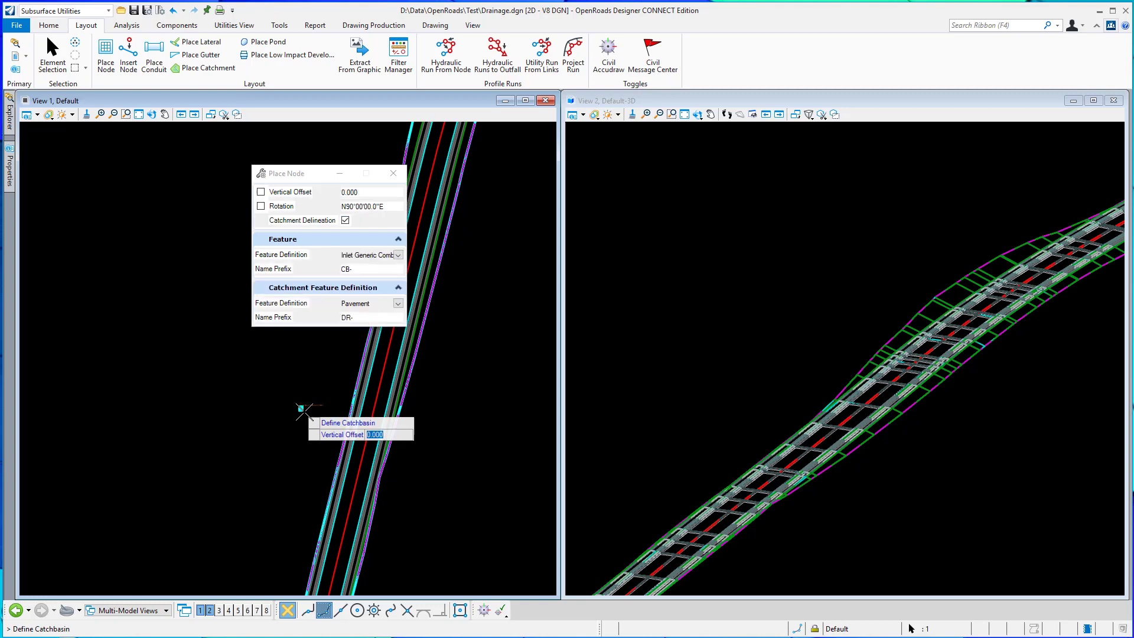
scroll(359, 461, up, 2)
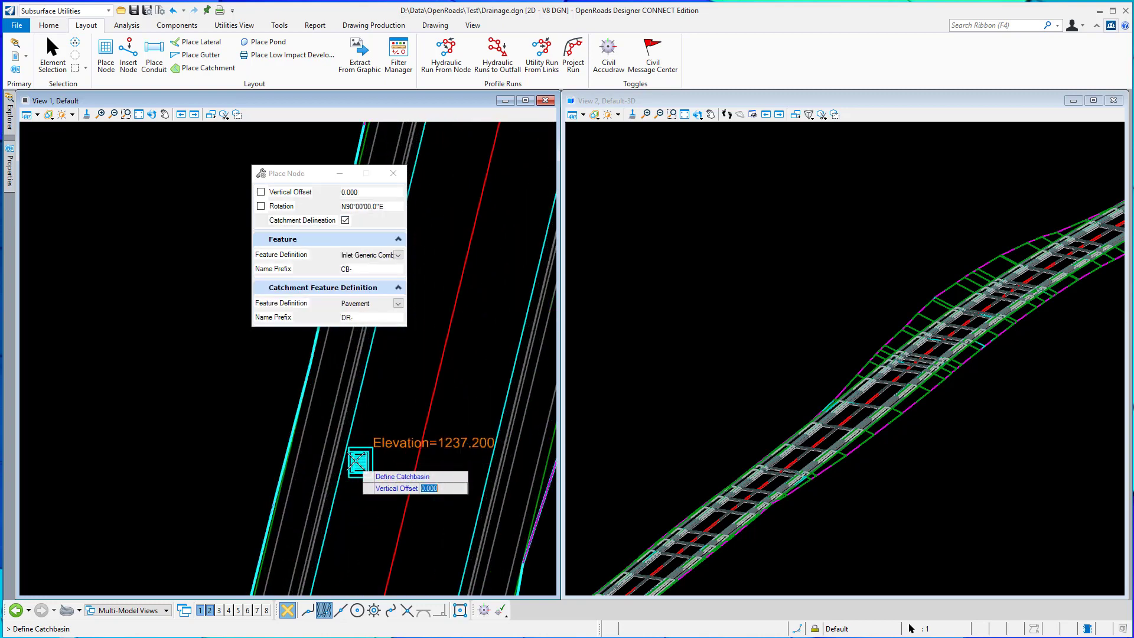
click(309, 612)
scroll(362, 444, up, 3)
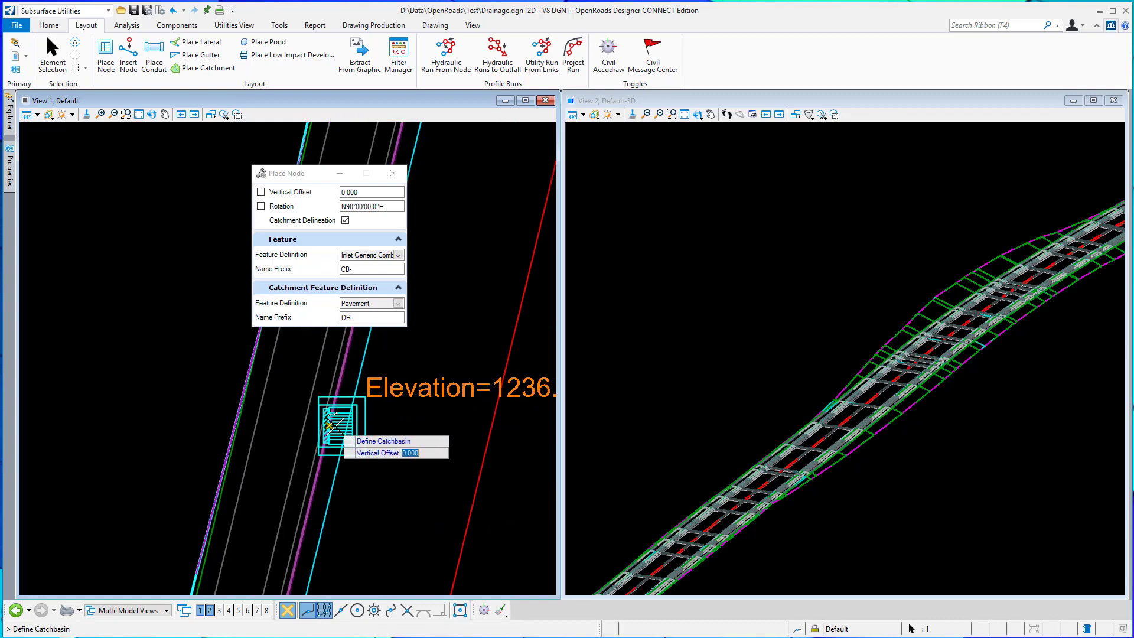
click(330, 425)
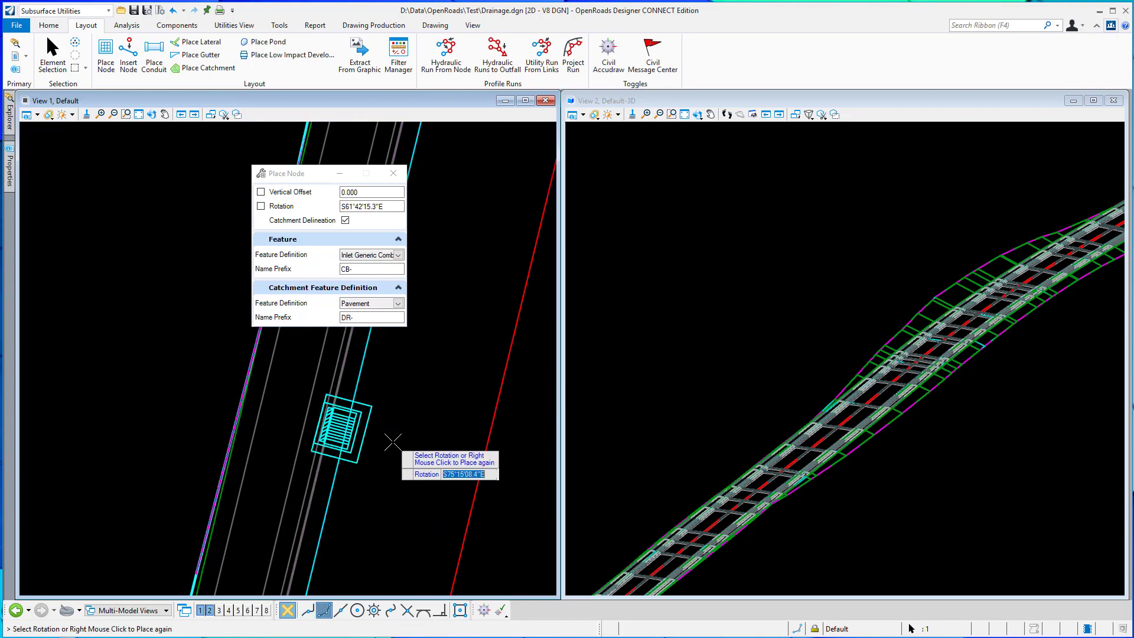
click(393, 442)
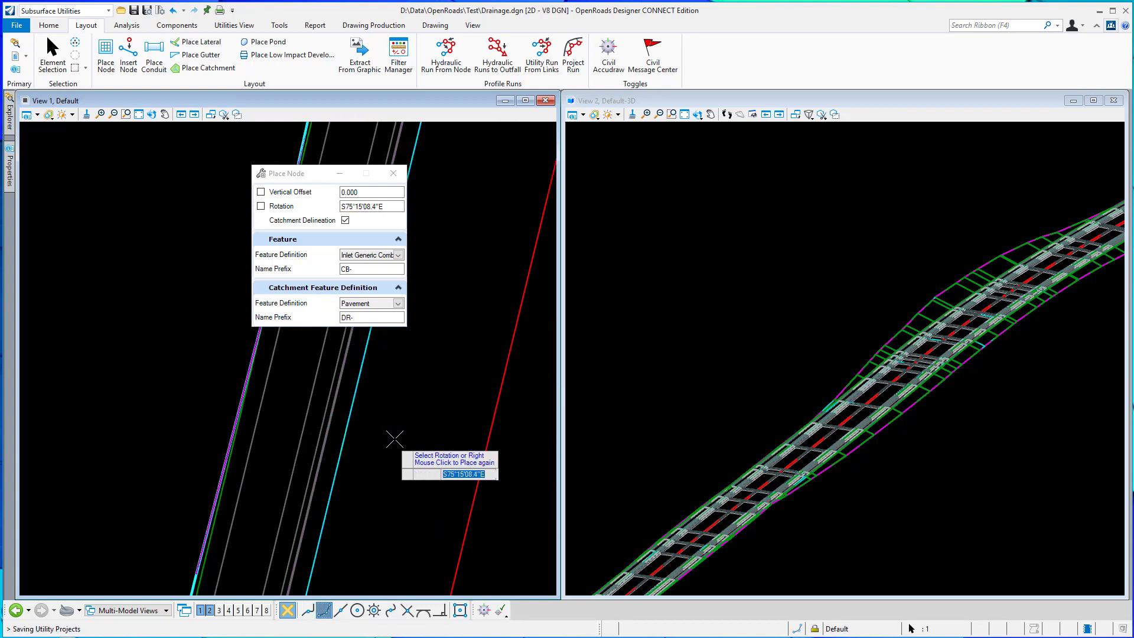
click(394, 439)
Step: Zoom to the next curb location and turn on snapping for the node
scroll(408, 408, down, 4)
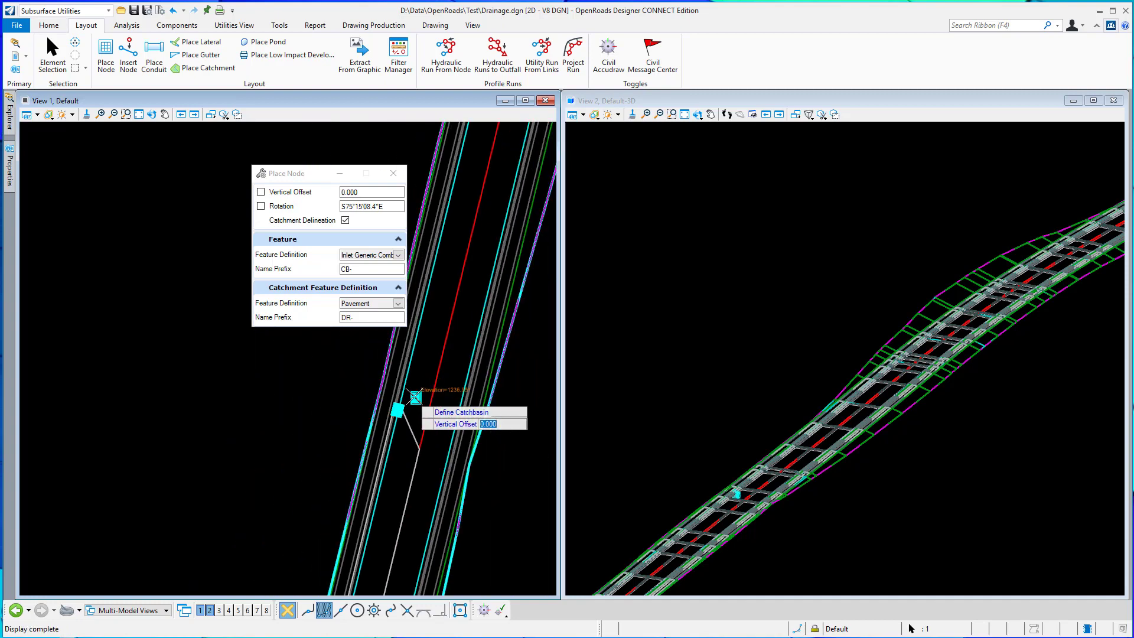
scroll(420, 401, down, 6)
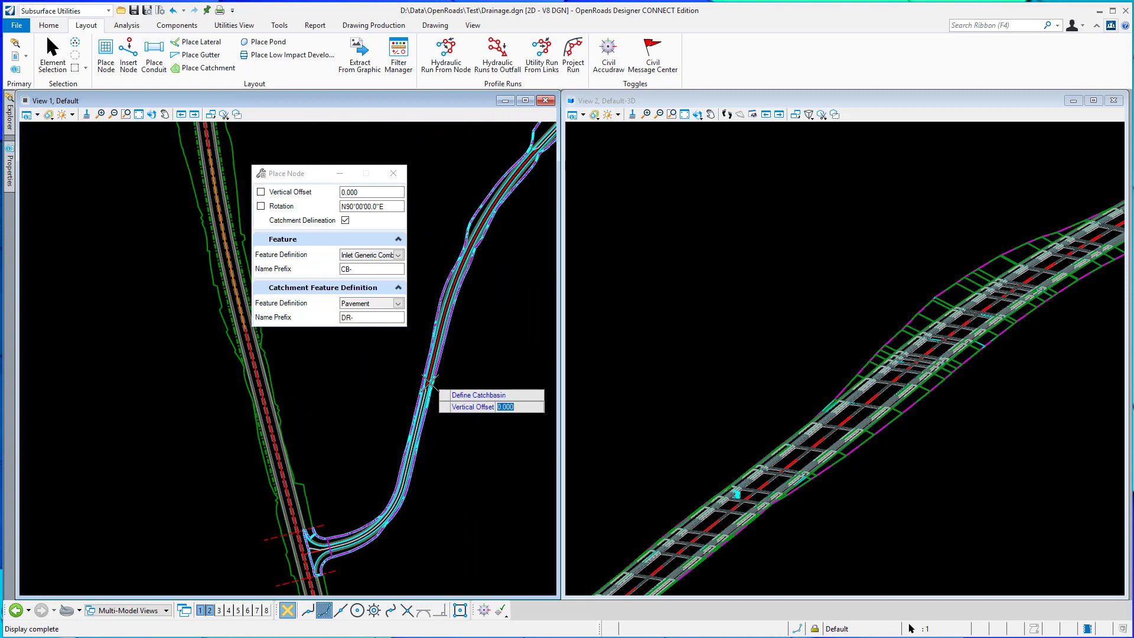
scroll(299, 544, up, 3)
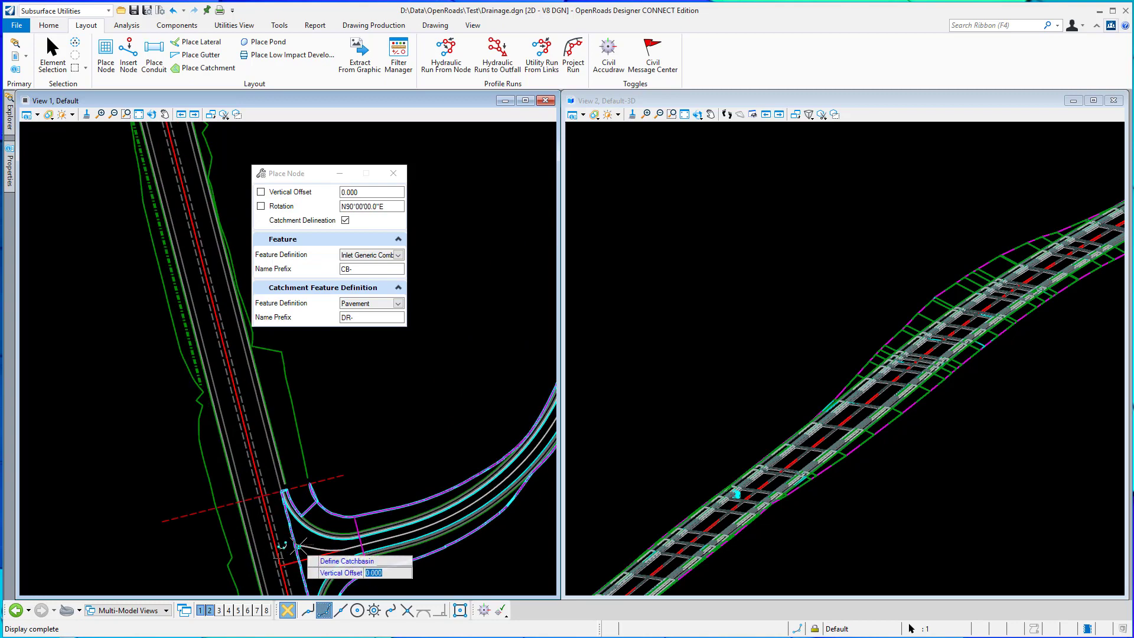
scroll(413, 443, down, 2)
scroll(470, 395, up, 2)
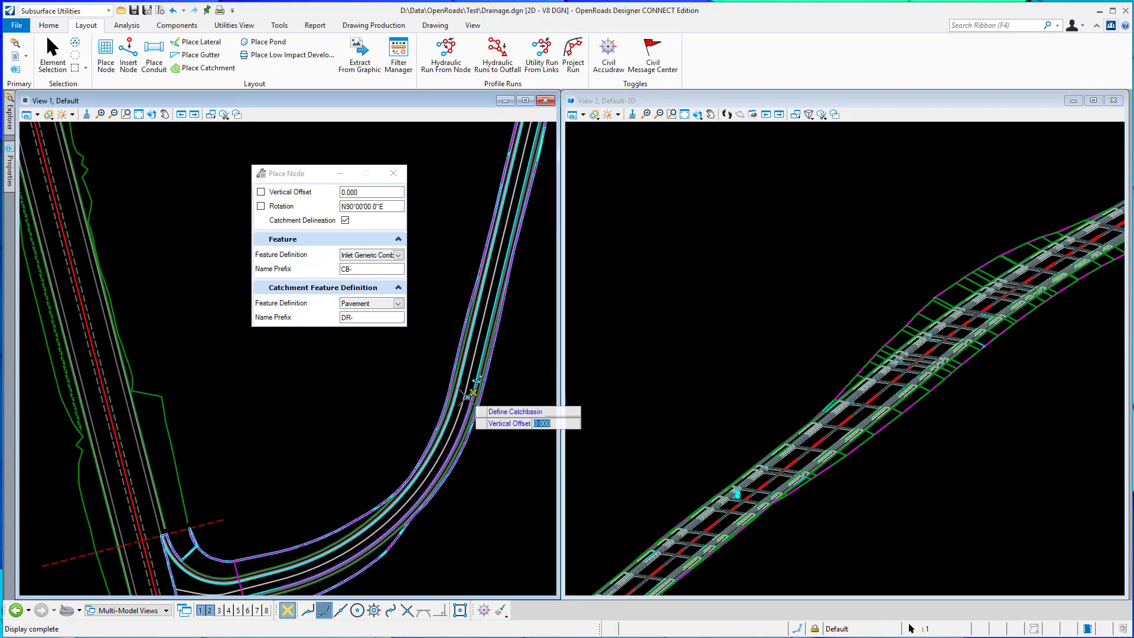
scroll(468, 395, up, 1)
scroll(431, 398, up, 1)
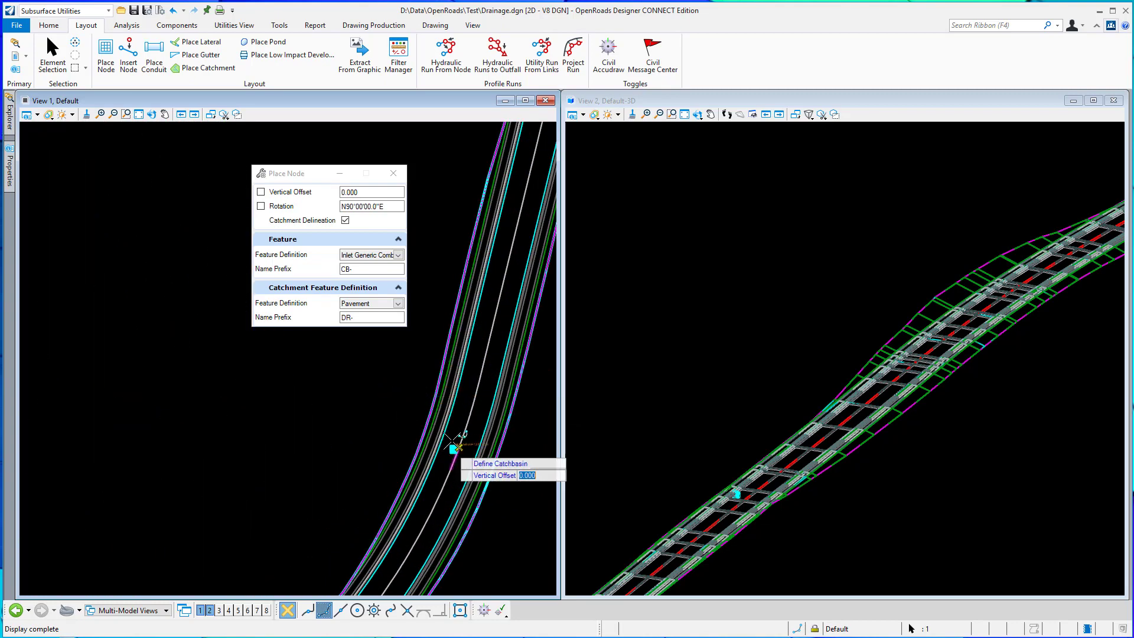
scroll(452, 440, up, 1)
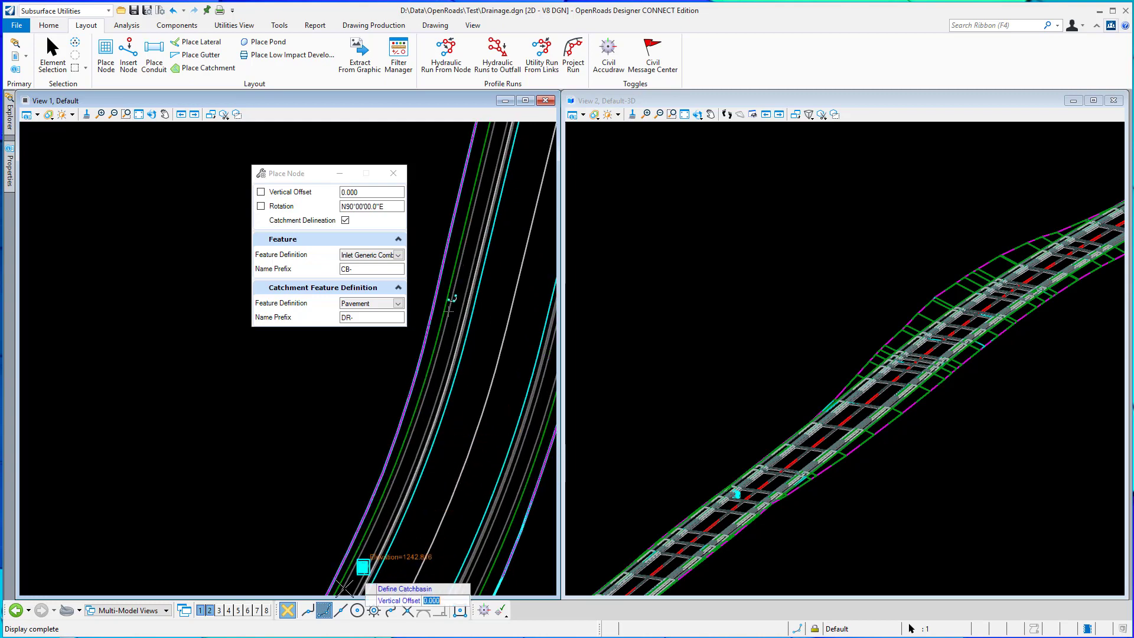
click(308, 611)
Step: Place the fourth catch basin on the flow line, rotated S72°26'12.8"E, with pavement catchment
scroll(460, 447, up, 4)
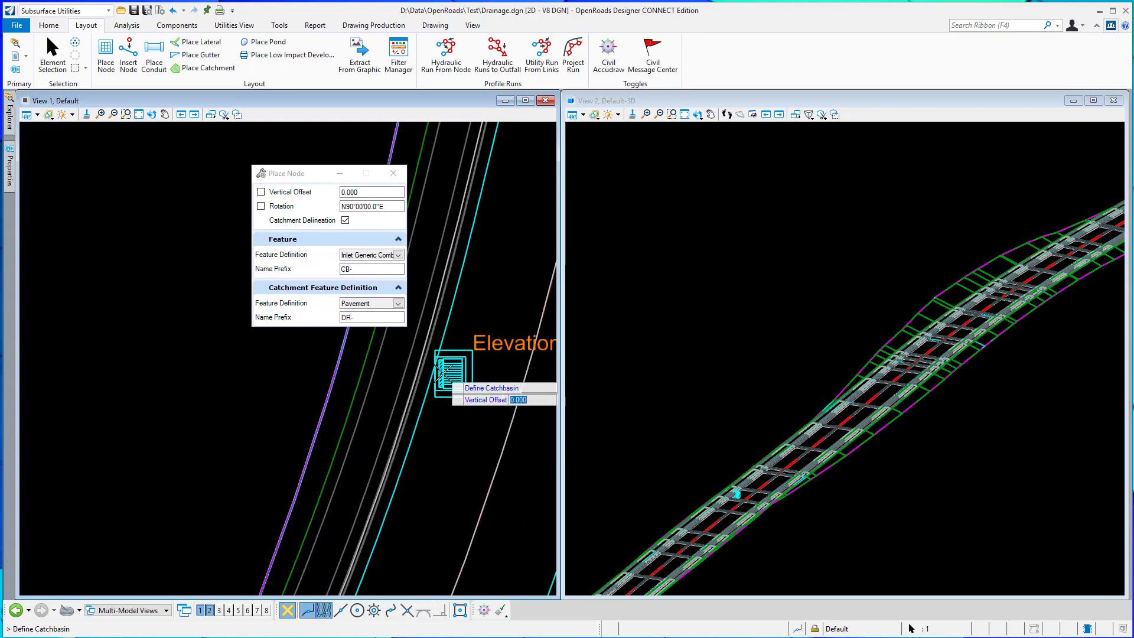
scroll(421, 382, up, 2)
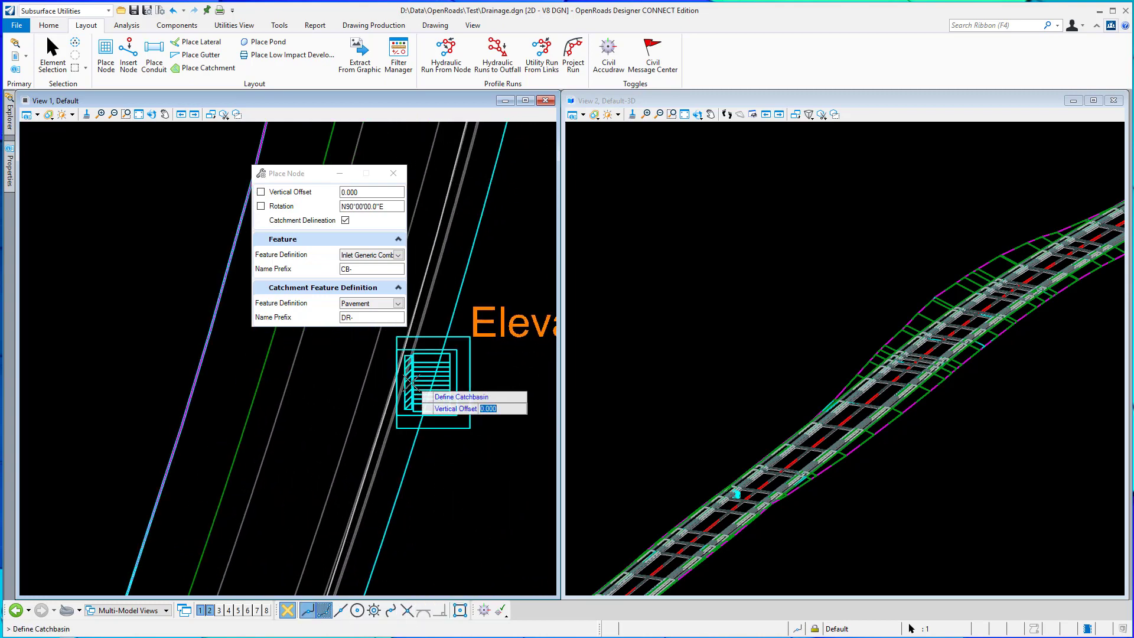
click(404, 386)
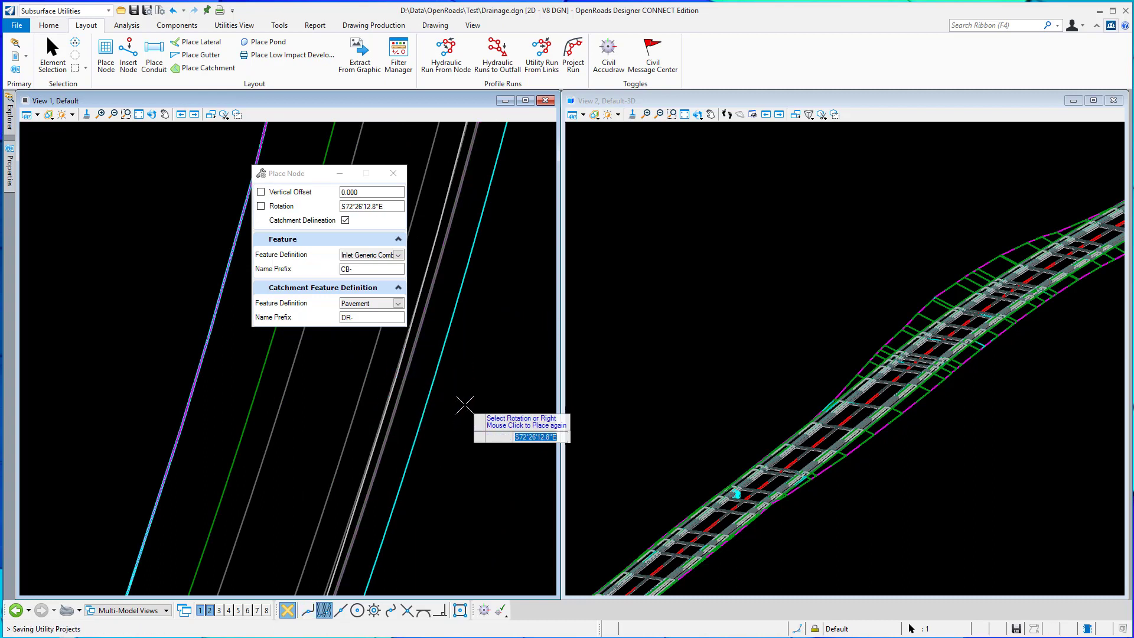
click(452, 482)
scroll(416, 467, down, 2)
scroll(454, 438, down, 2)
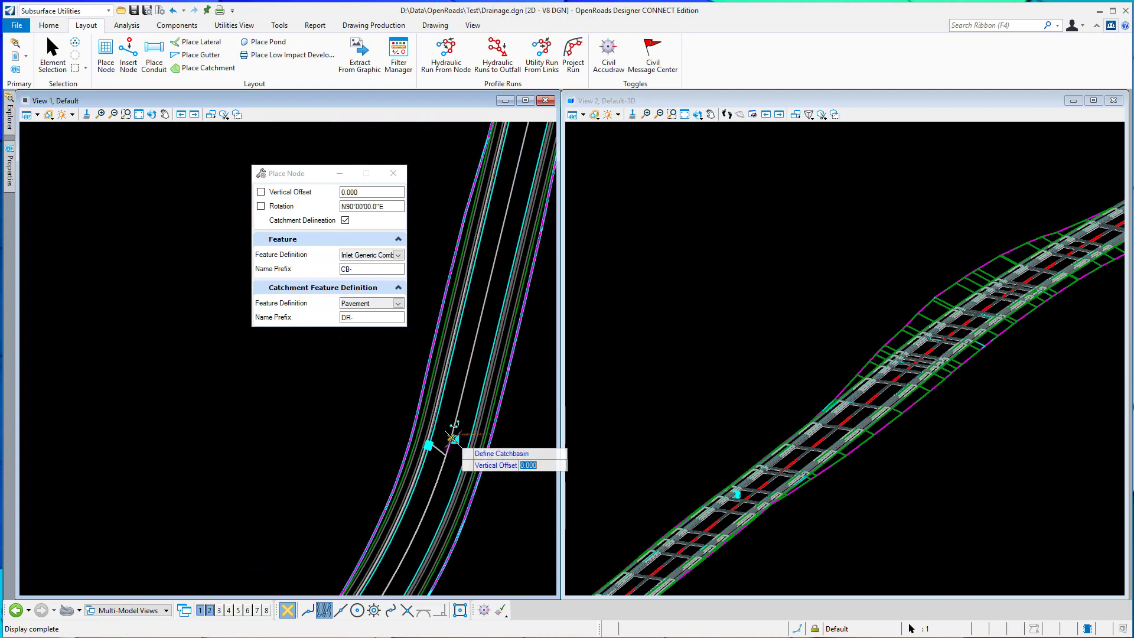
scroll(453, 438, down, 4)
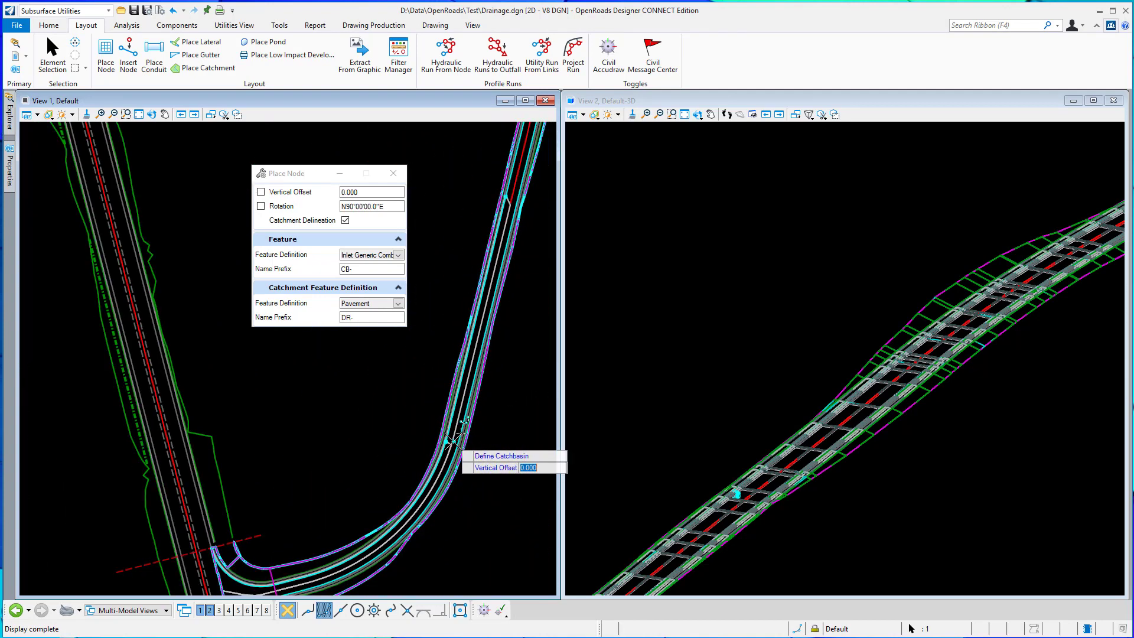
click(53, 56)
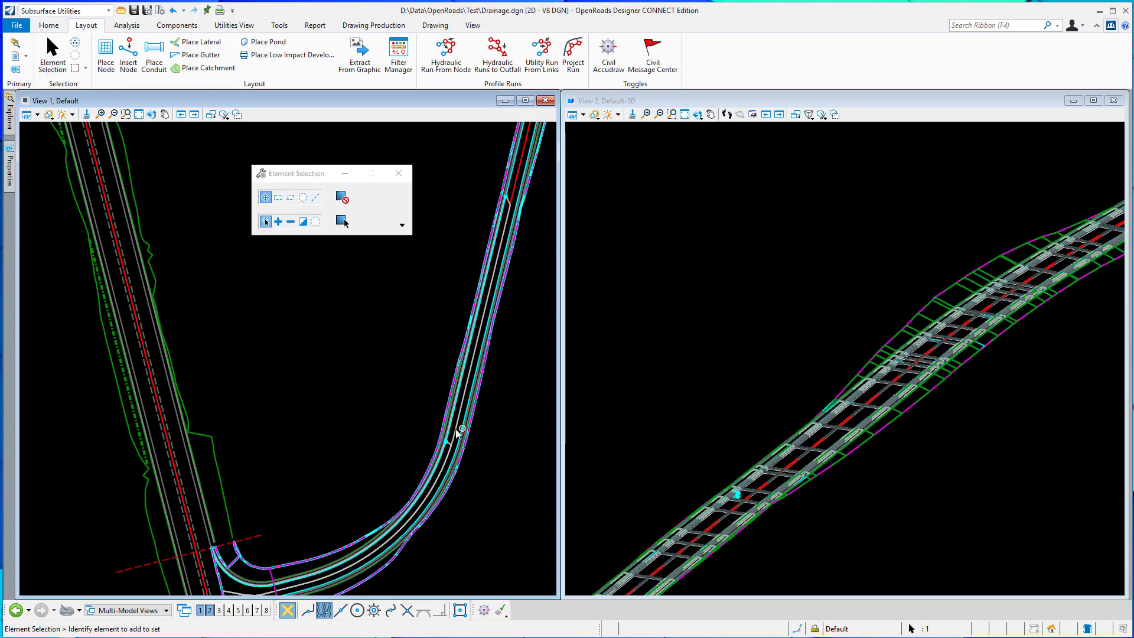
scroll(452, 444, up, 4)
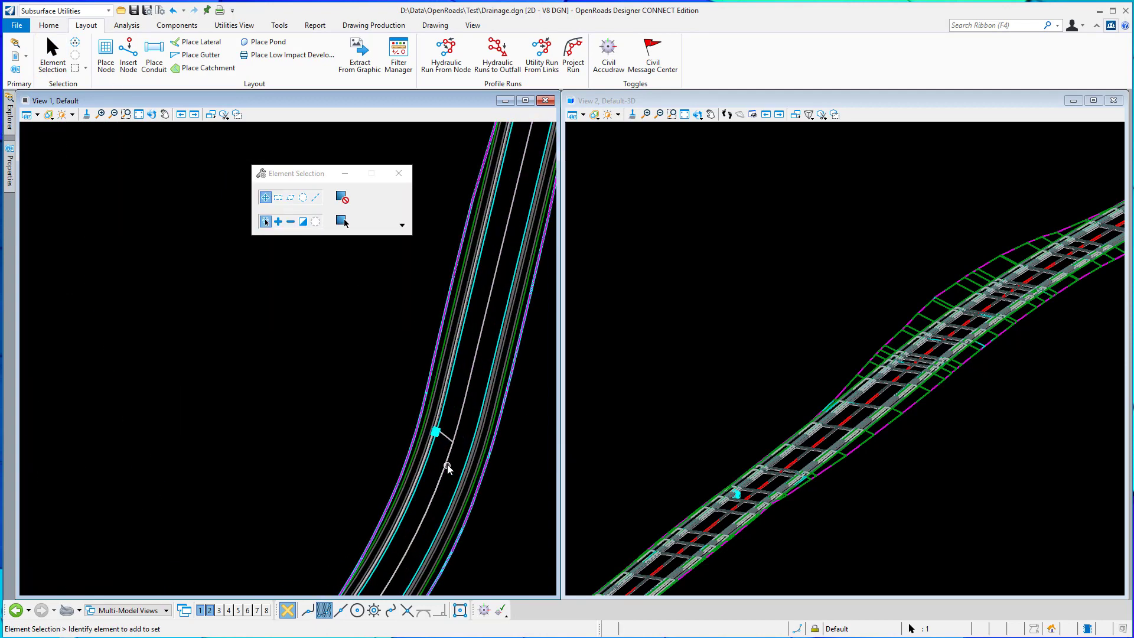
mouse_move(449, 438)
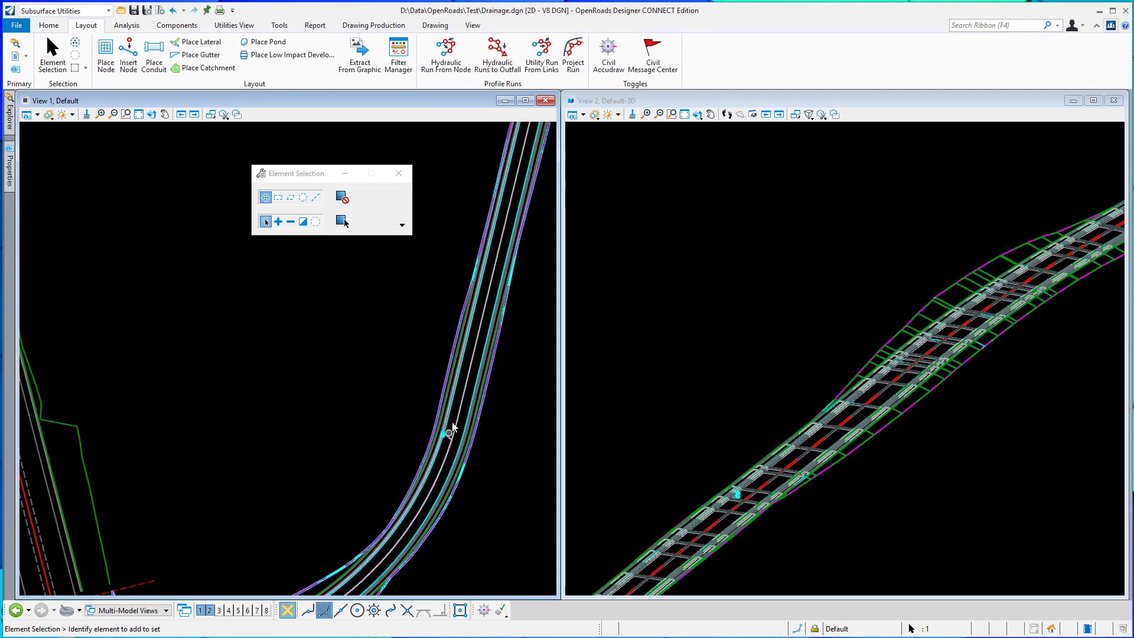
scroll(451, 423, down, 5)
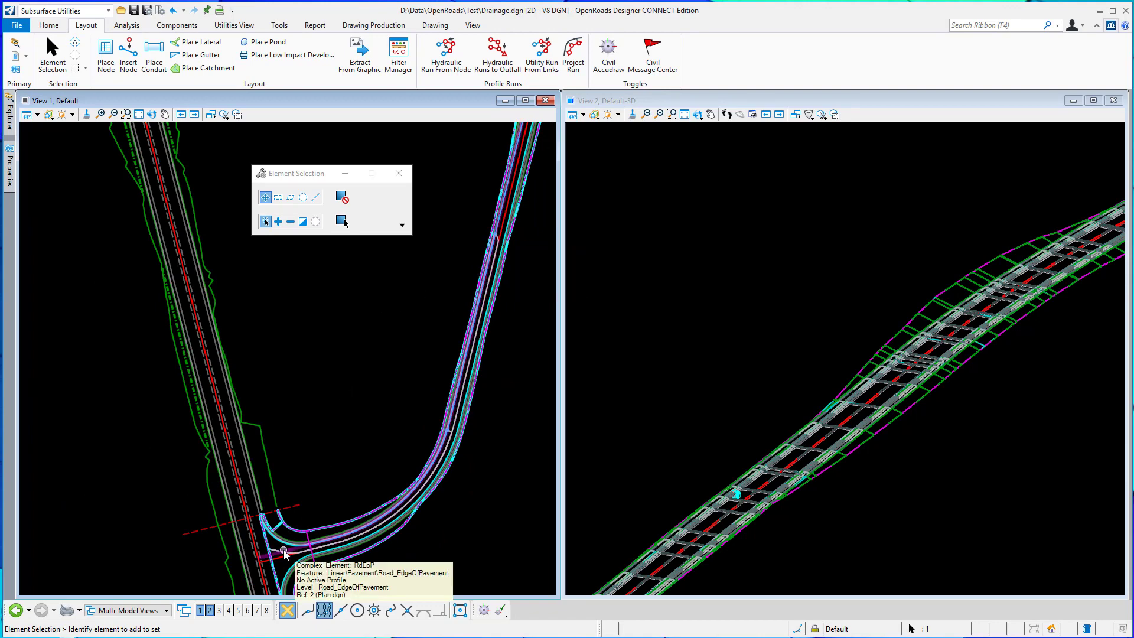
scroll(282, 553, up, 3)
mouse_move(278, 553)
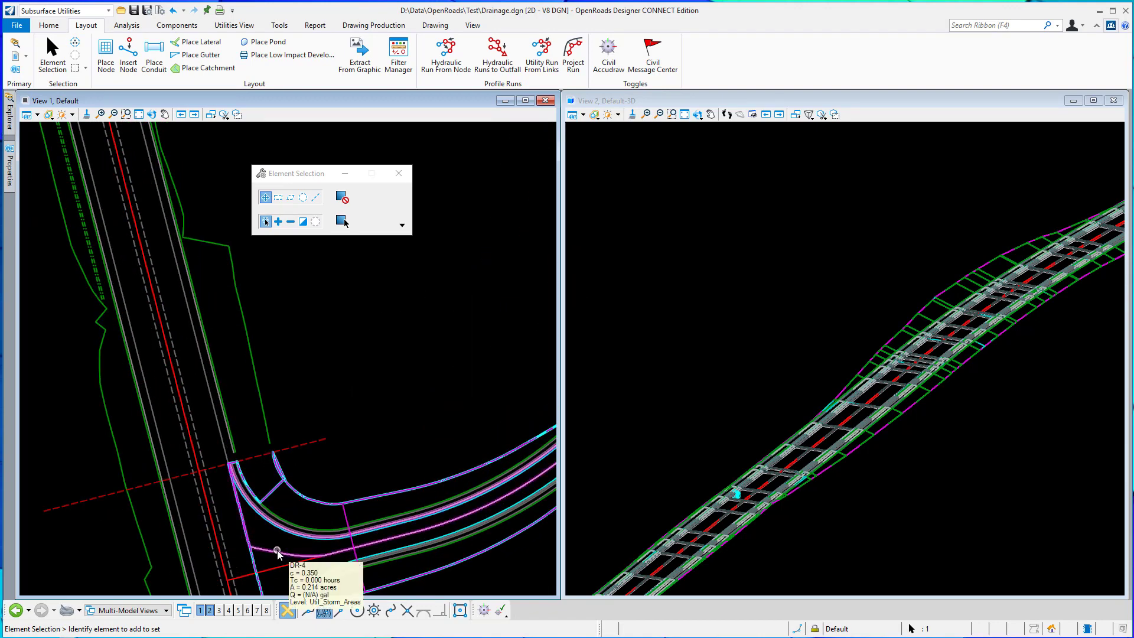
scroll(263, 552, down, 2)
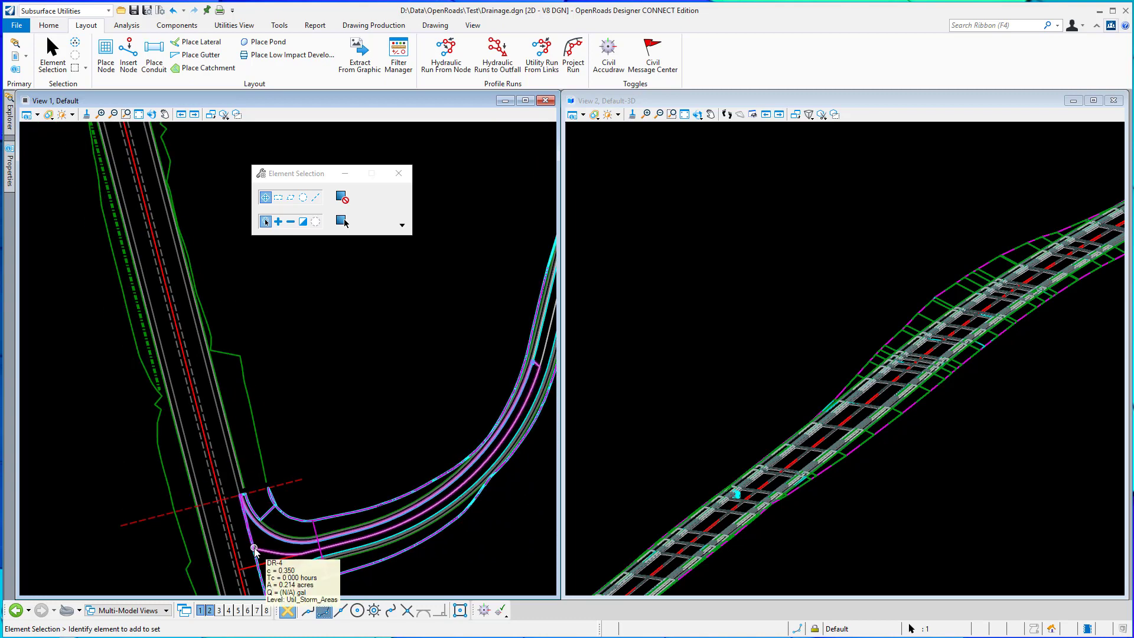
scroll(383, 343, down, 1)
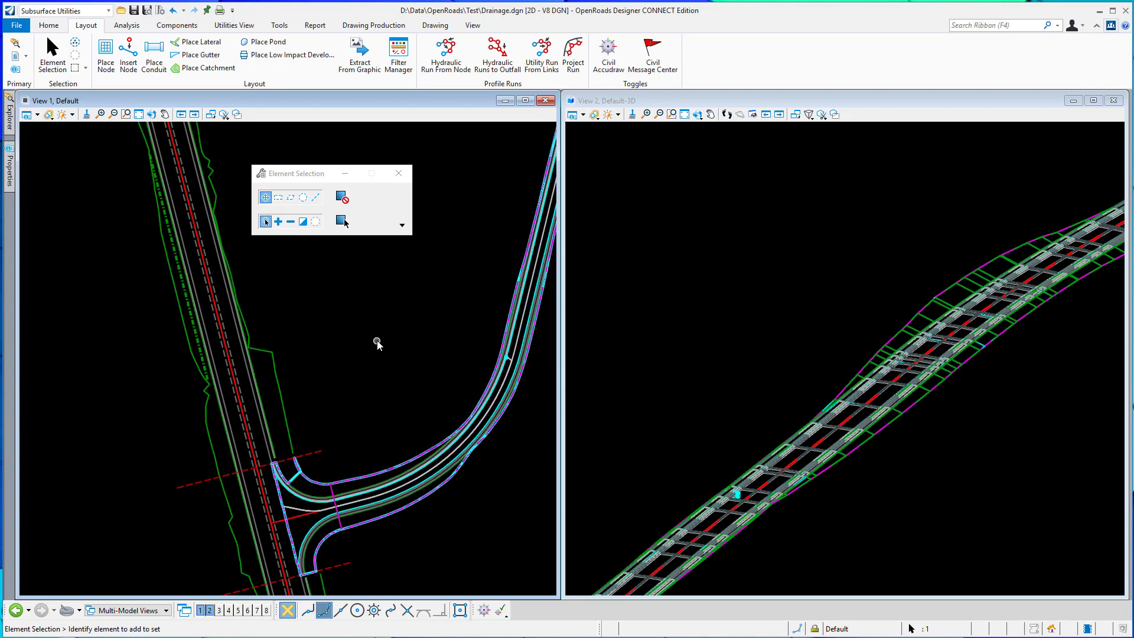
scroll(378, 345, down, 2)
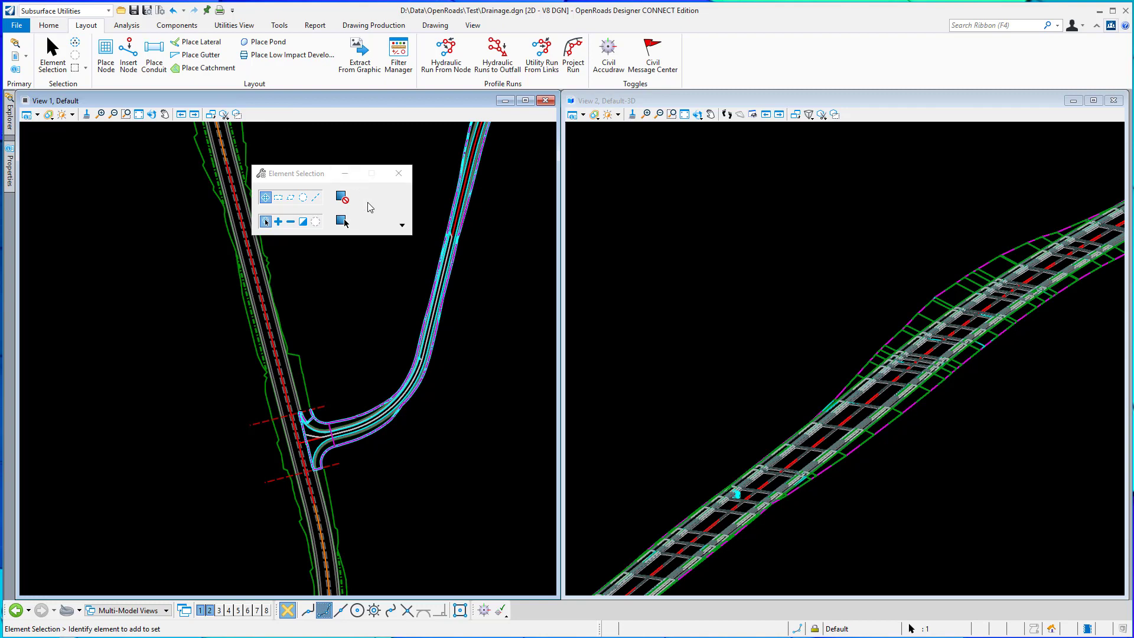
scroll(449, 249, up, 4)
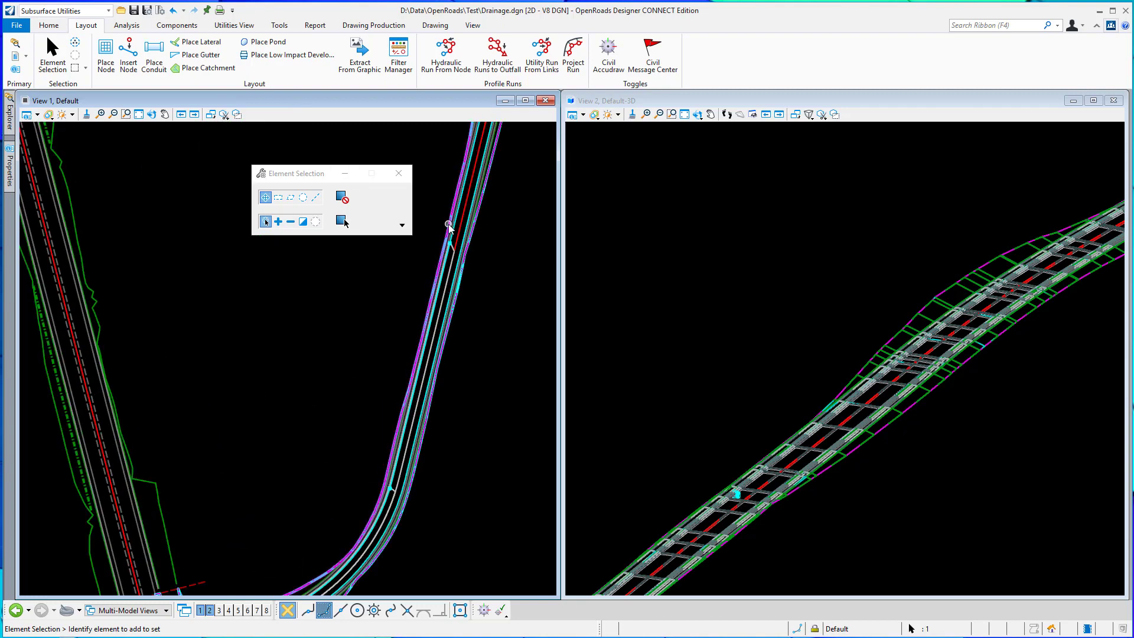
scroll(449, 249, up, 2)
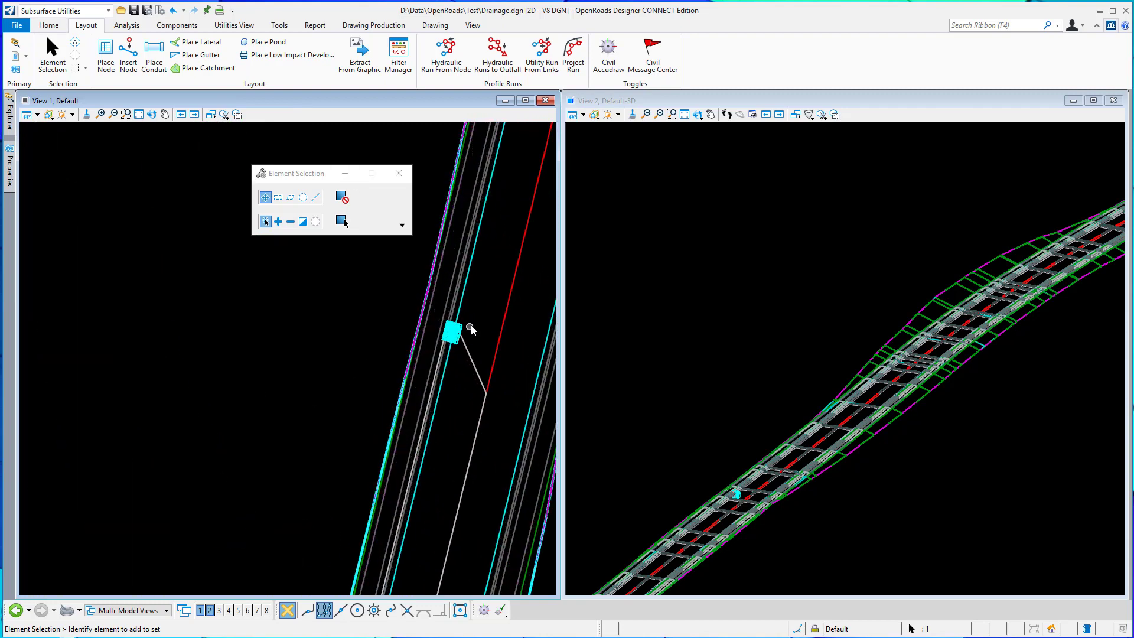
scroll(472, 329, up, 2)
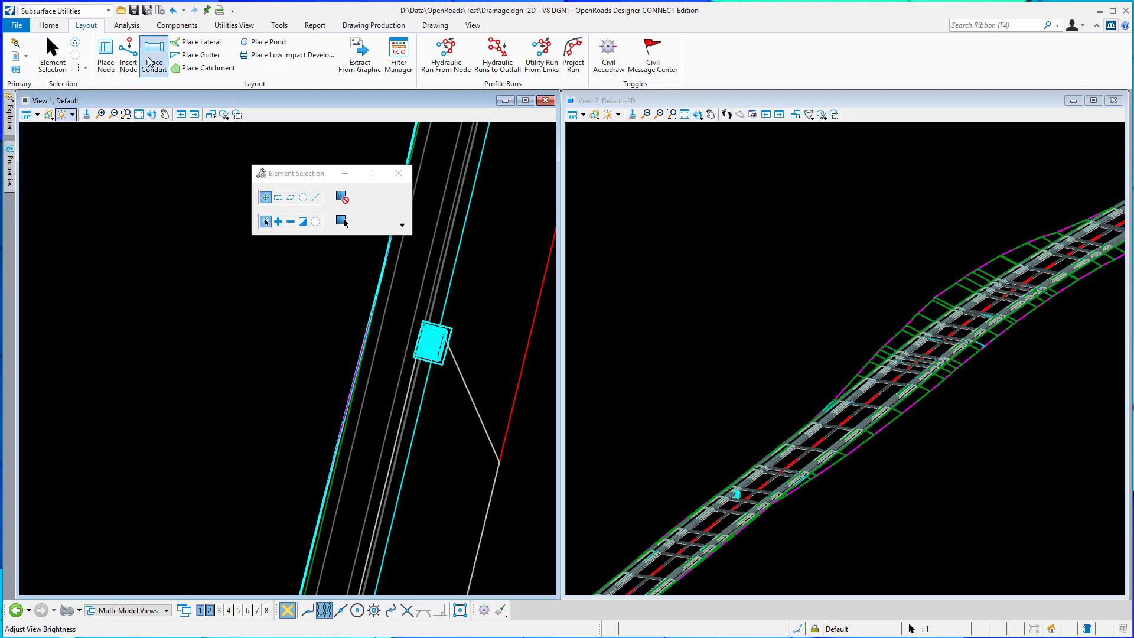
Step: Move catch basin CB-2 to a new Near-snapped point farther down the curb flow line
click(49, 25)
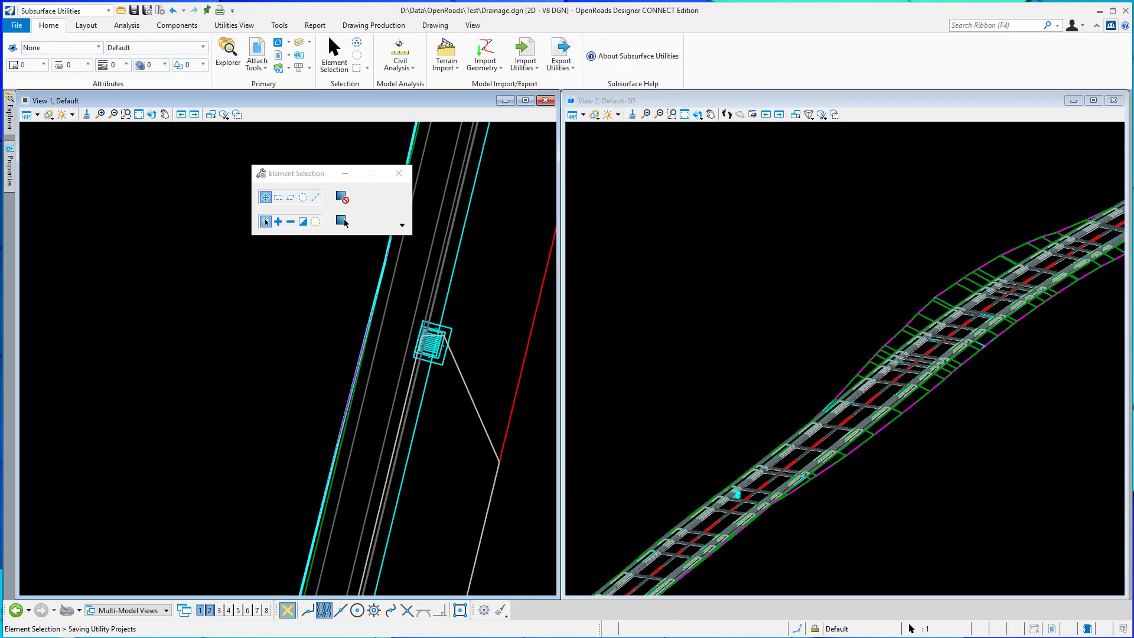
click(452, 334)
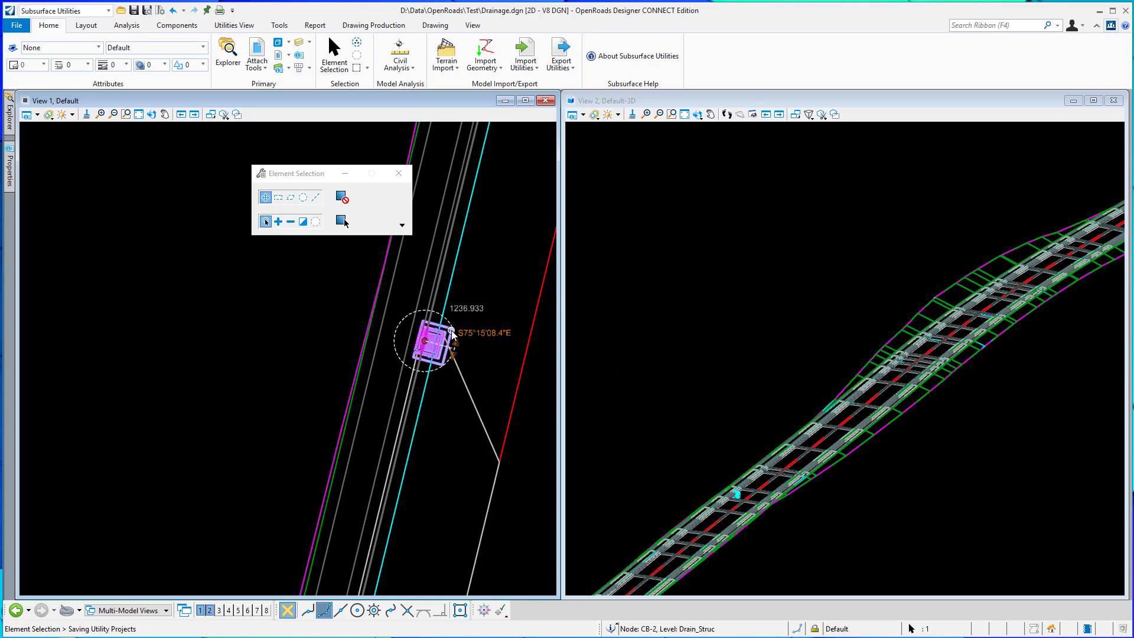
mouse_move(453, 334)
click(425, 342)
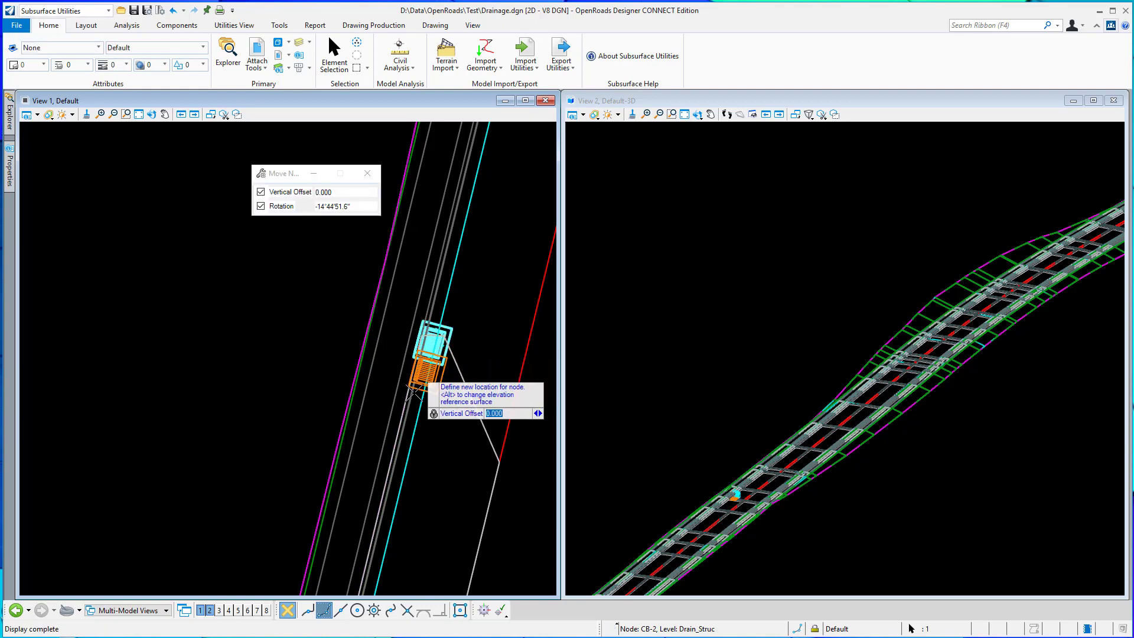
click(307, 610)
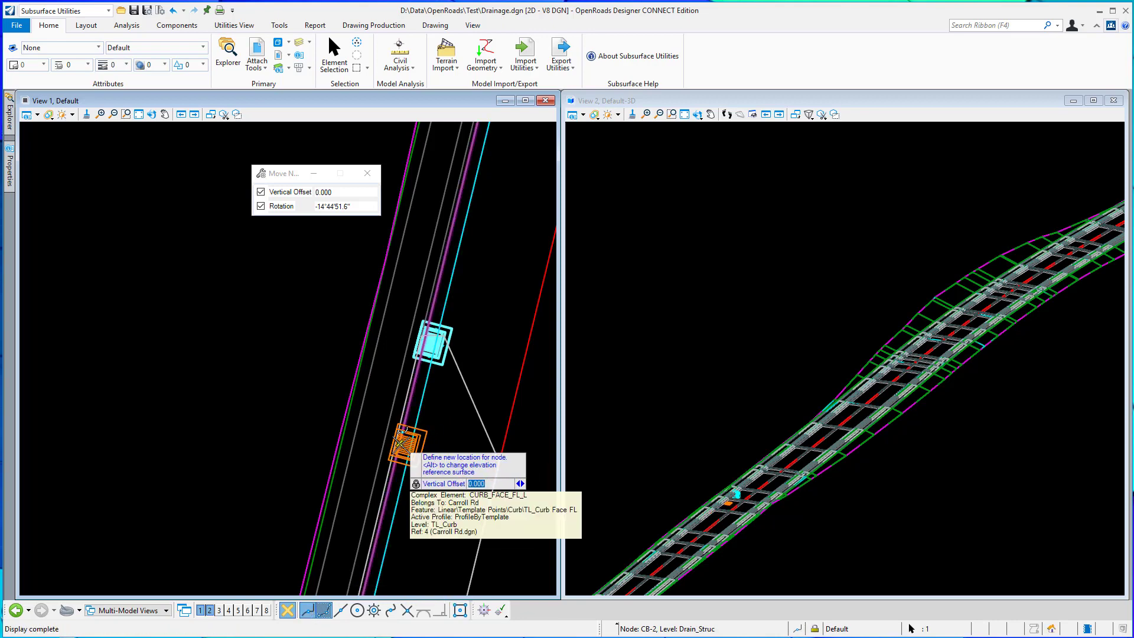
click(402, 440)
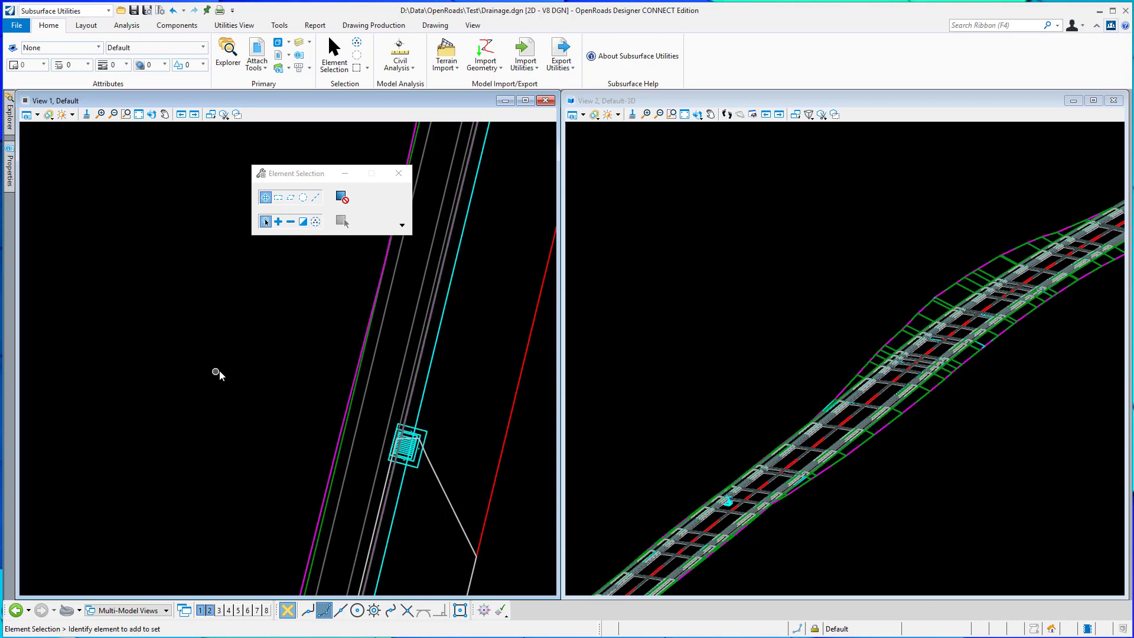
scroll(220, 377, down, 2)
scroll(223, 378, down, 2)
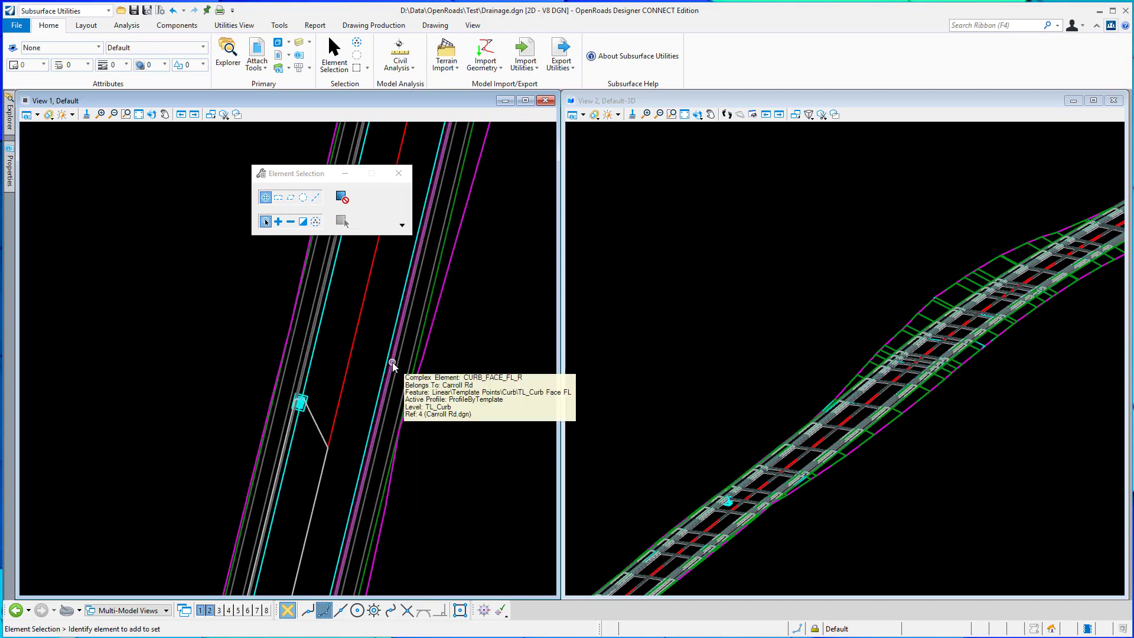